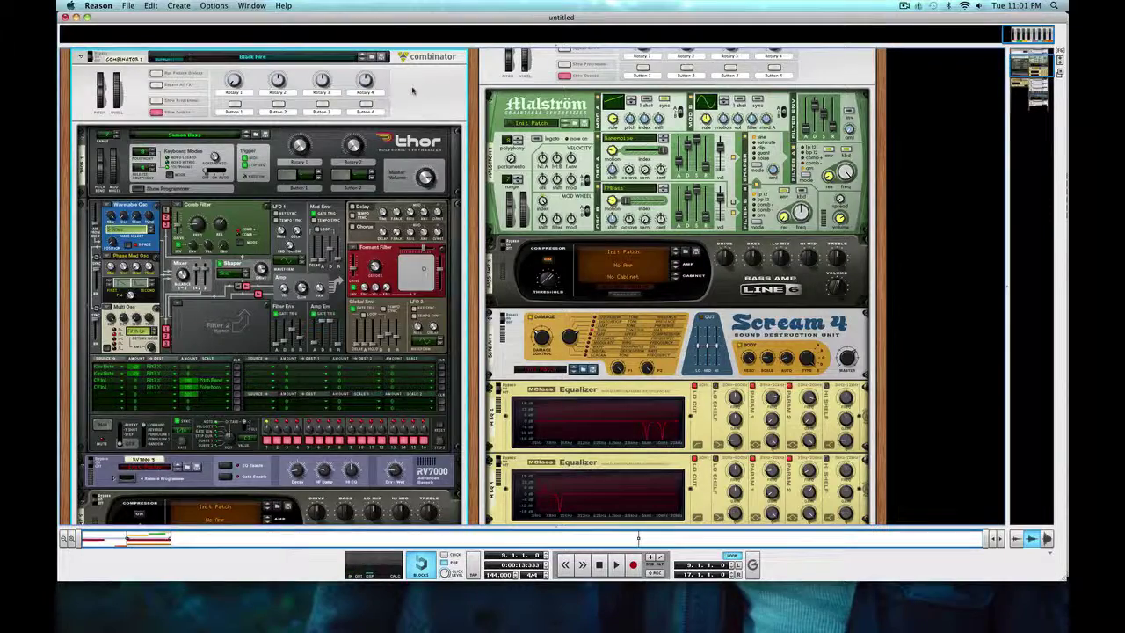
# - Look through the devices of the Black Fire combinator and play the song with the Combinator 1 channel's solo toggled
pyautogui.scroll(-5, 412, 90)
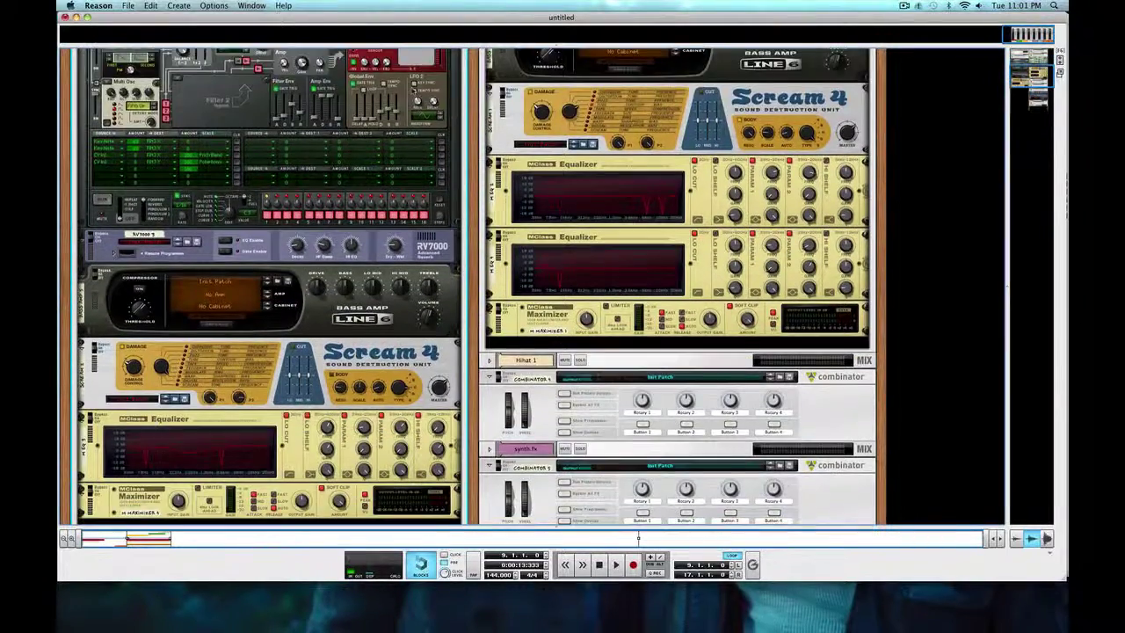
pyautogui.scroll(4, 412, 90)
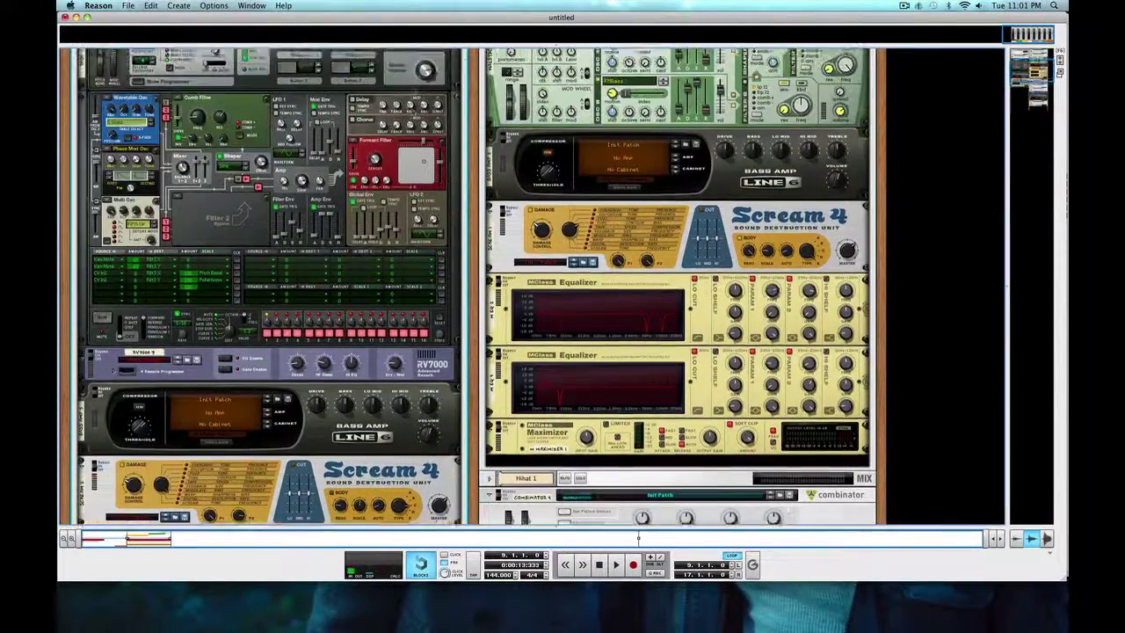
pyautogui.scroll(3, 412, 90)
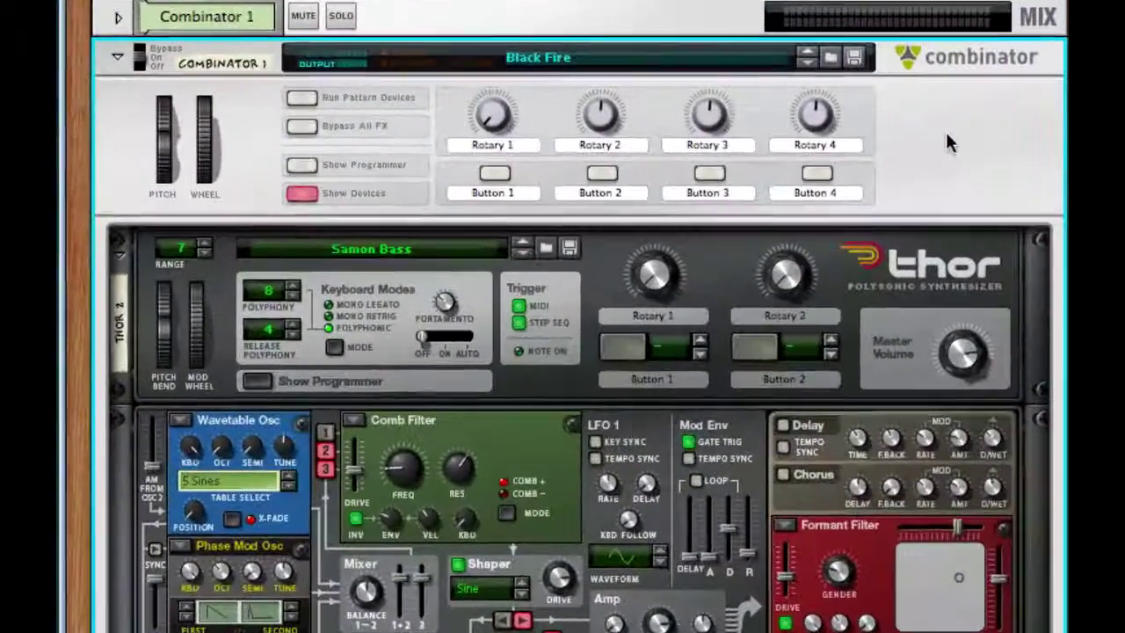
pyautogui.press('space')
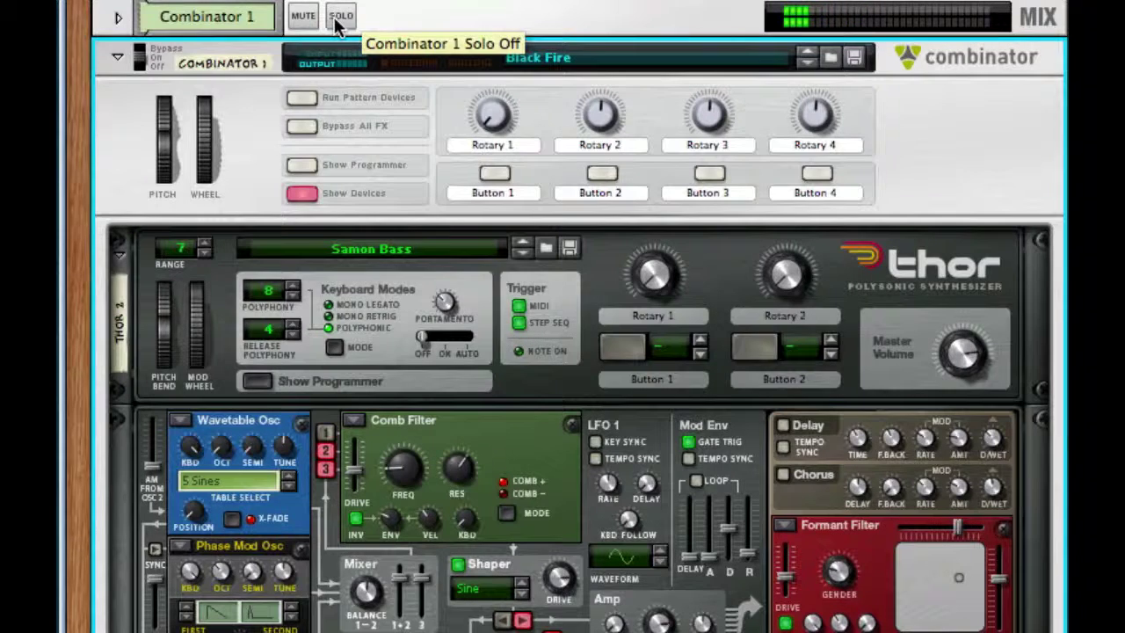
pyautogui.click(340, 16)
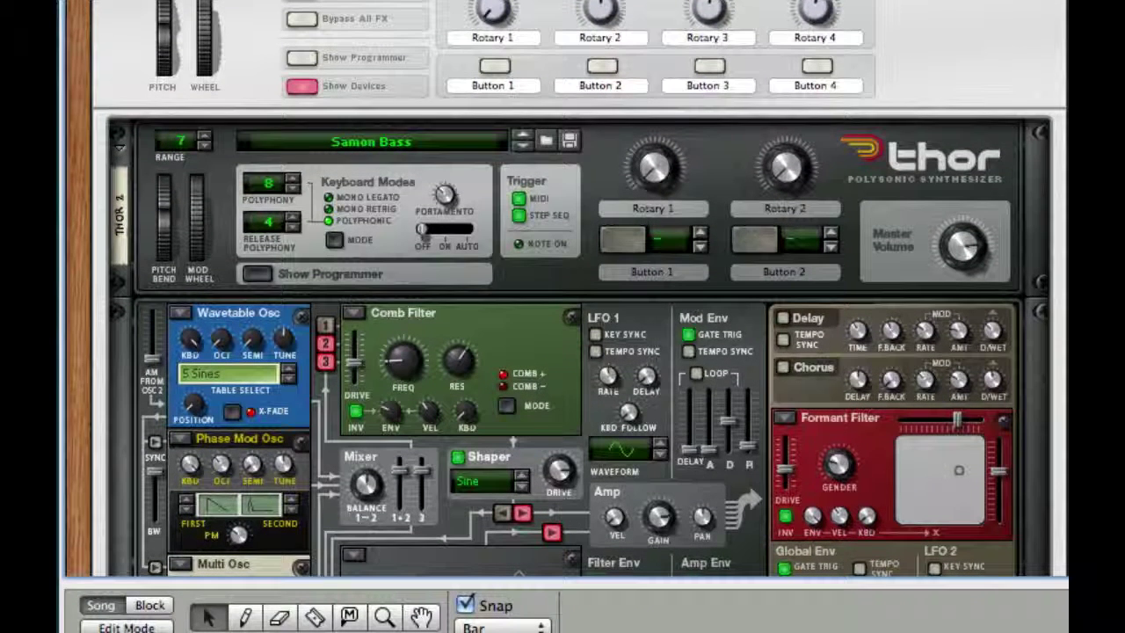
pyautogui.scroll(-2, 423, 232)
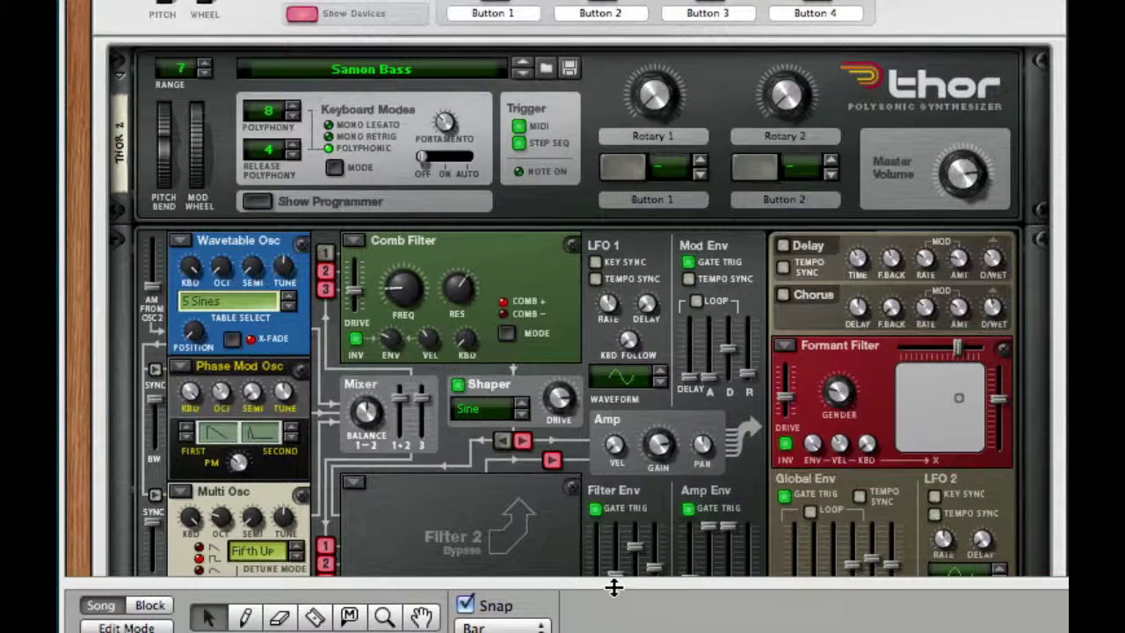
pyautogui.moveTo(613, 585); pyautogui.dragTo(613, 632)
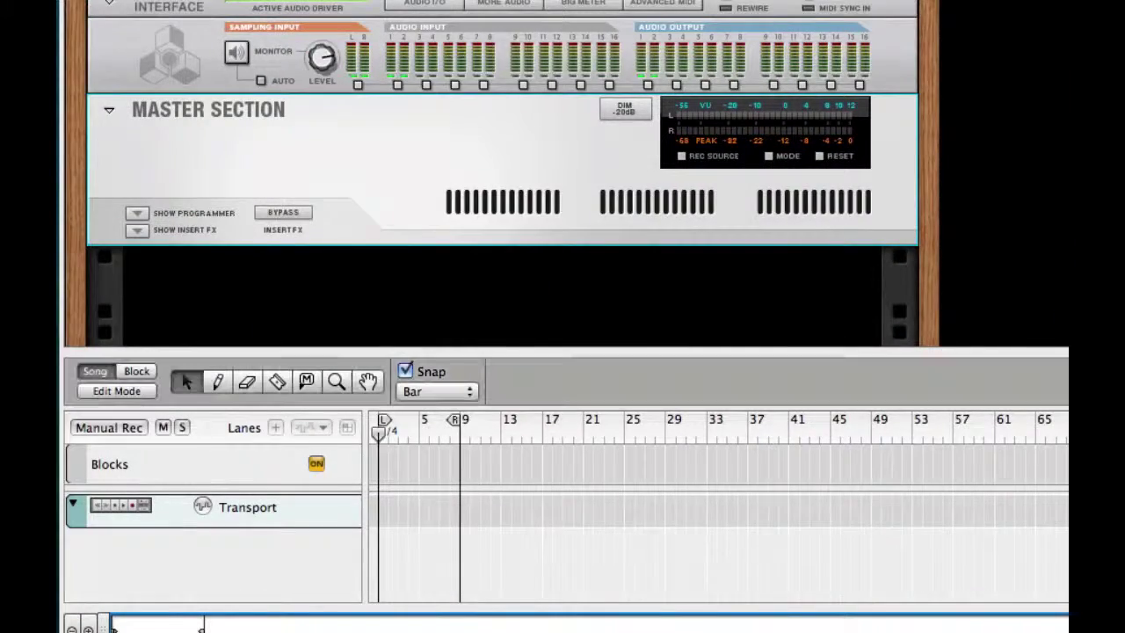
# - Enlarge the rack area of the empty song to hide the sequencer, and add a Combinator to the rack
pyautogui.scroll(-5, 501, 176)
pyautogui.moveTo(635, 347); pyautogui.dragTo(635, 605)
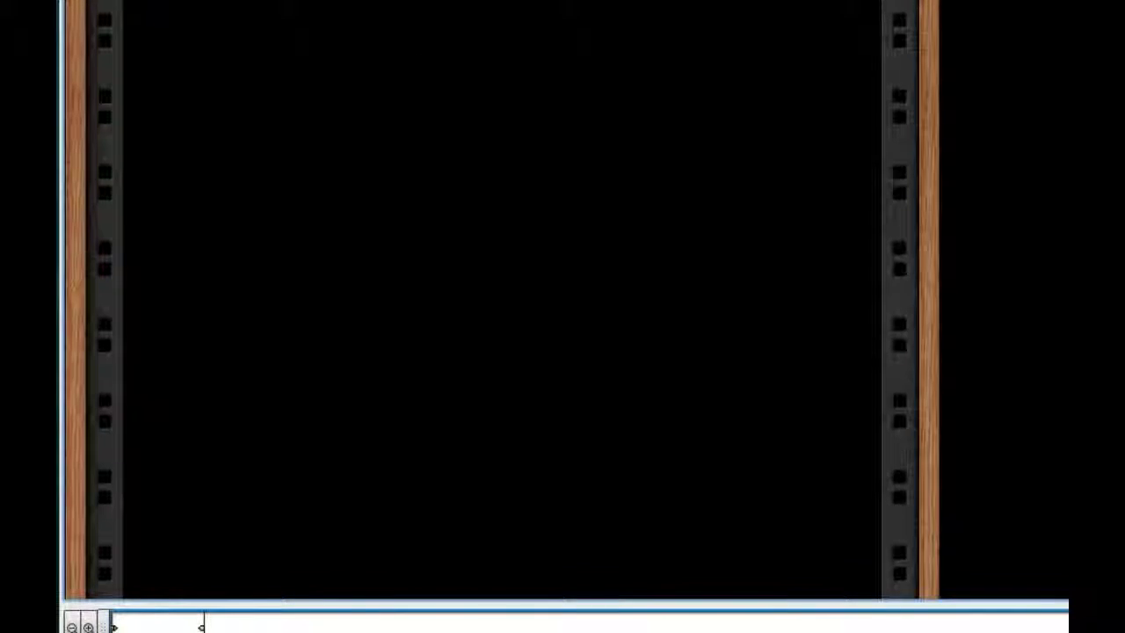
pyautogui.rightClick(392, 1)
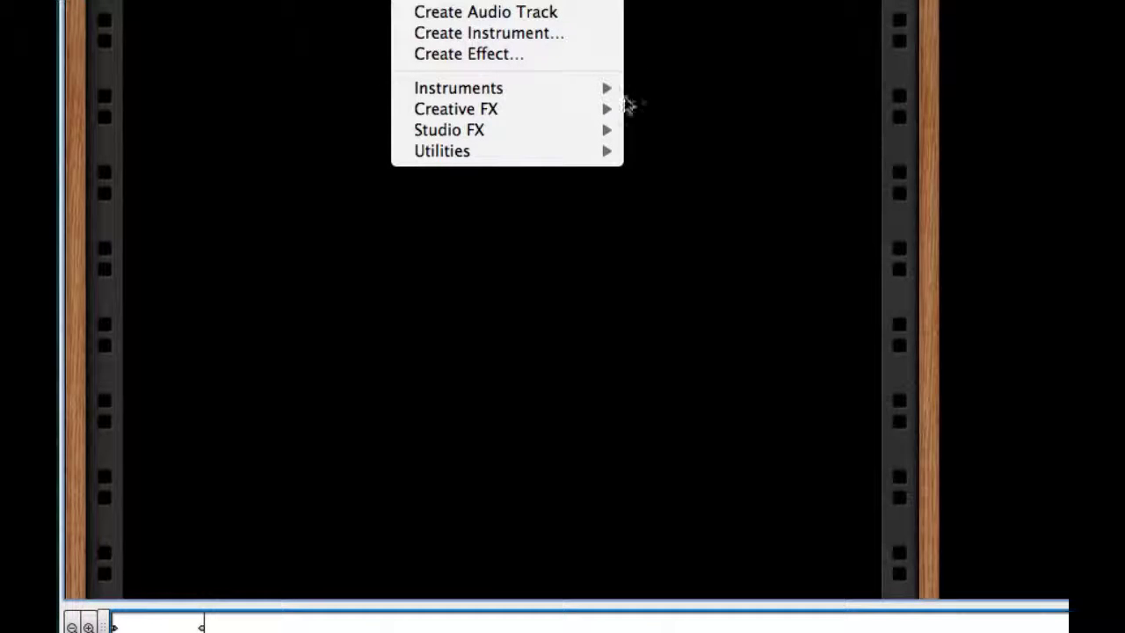
pyautogui.moveTo(603, 151)
pyautogui.click(676, 153)
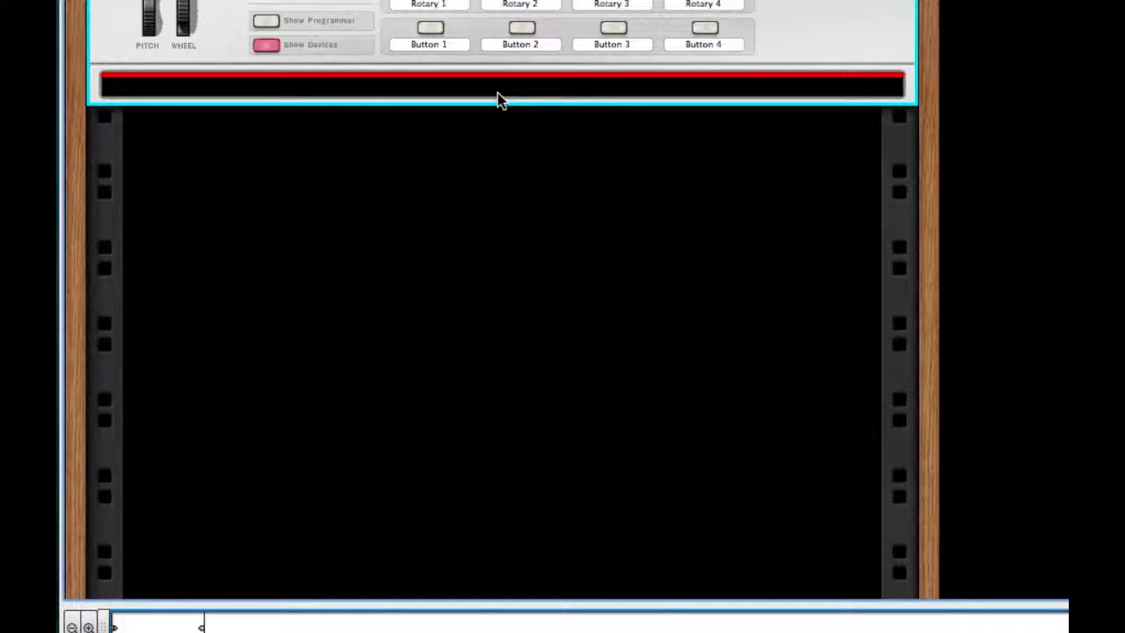
# - Create a Thor Polysonic Synthesizer inside the Combinator and show its programmer
pyautogui.rightClick(498, 95)
pyautogui.moveTo(748, 338)
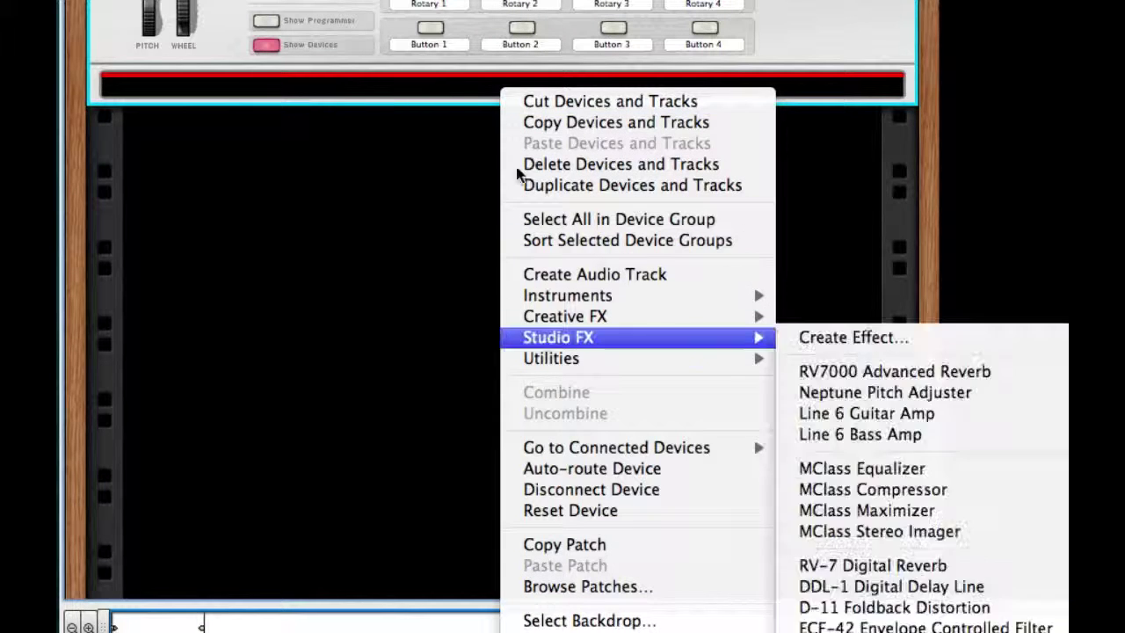
pyautogui.moveTo(665, 296)
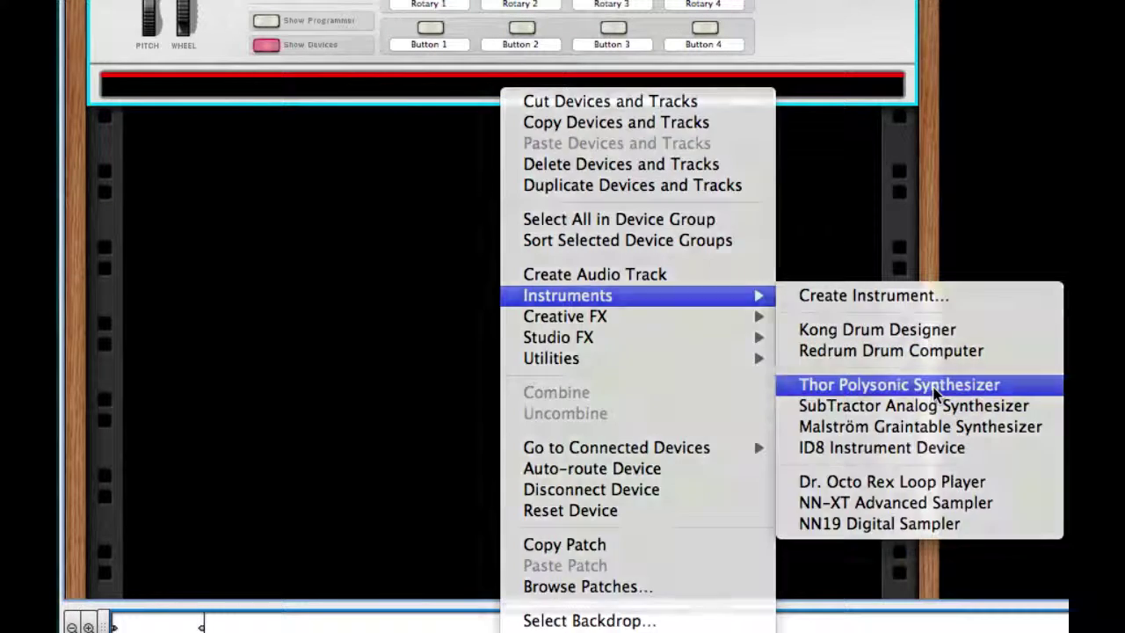
pyautogui.click(934, 391)
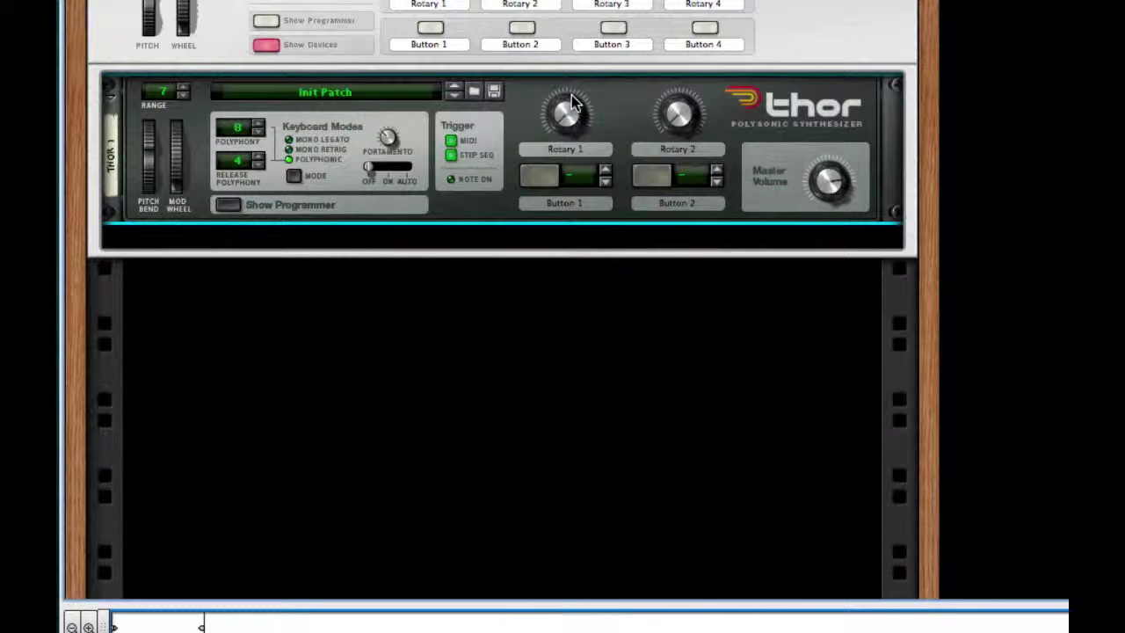
pyautogui.click(225, 205)
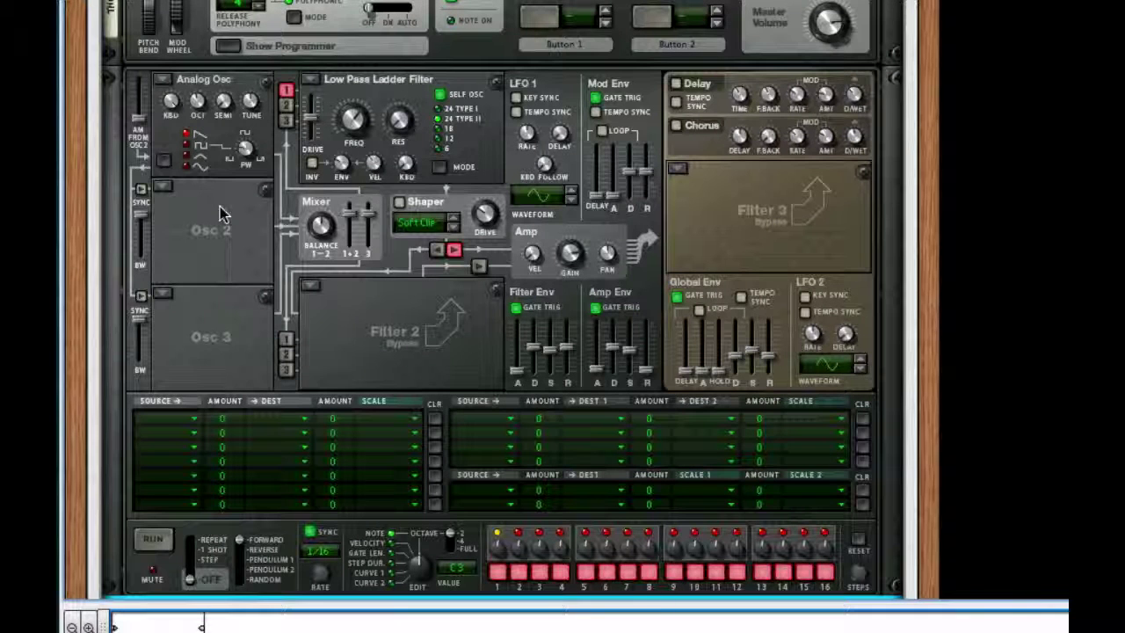
# - Set Thor's oscillator 1 to Wavetable with the 5 Sines table, and route oscillators 2 and 3 instead of 1 into Filter 1
pyautogui.click(162, 81)
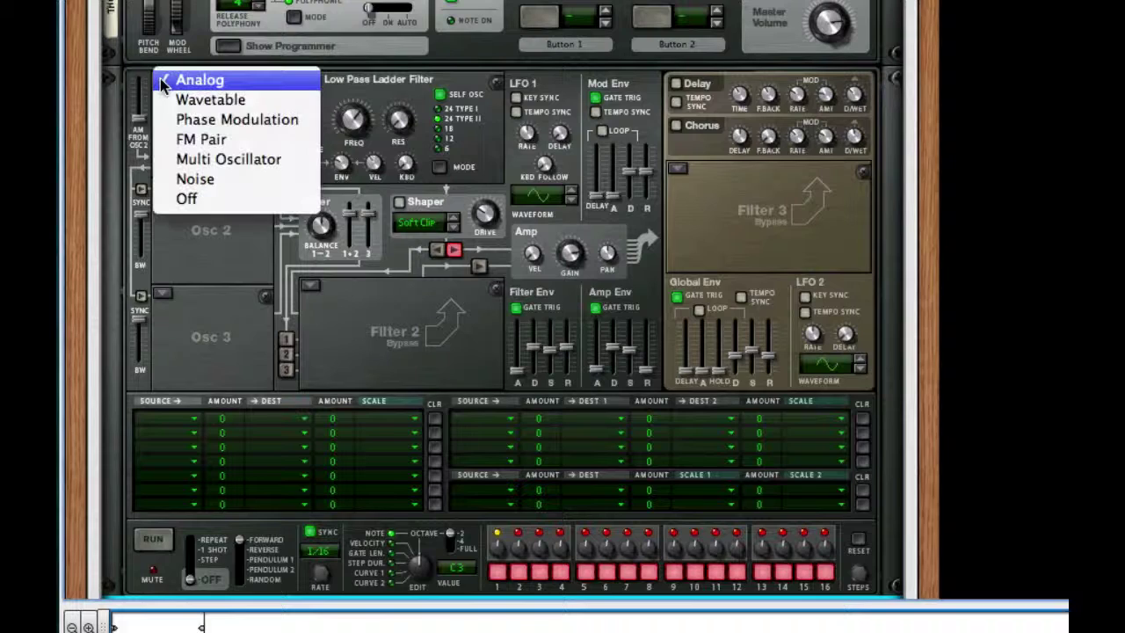
pyautogui.click(251, 100)
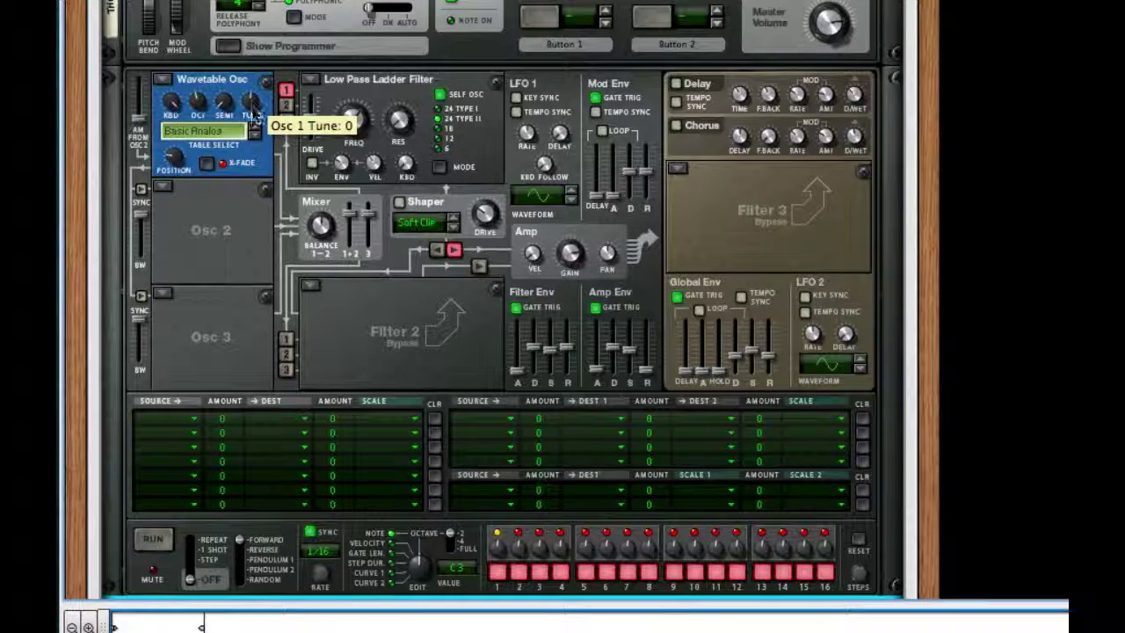
pyautogui.click(254, 137)
pyautogui.click(254, 137)
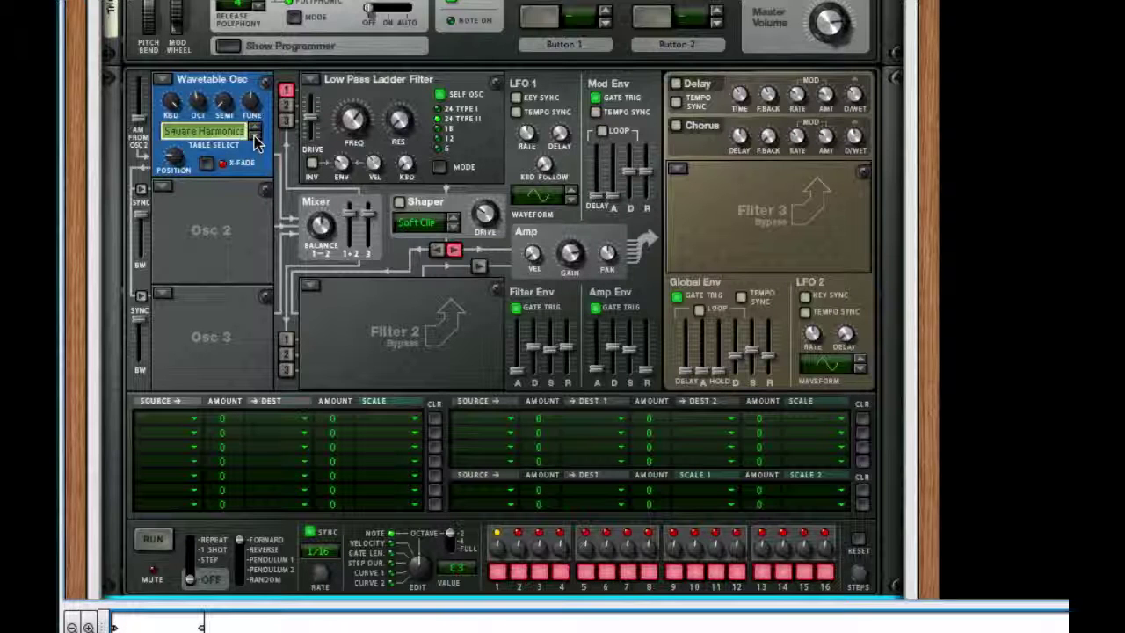
pyautogui.click(254, 137)
pyautogui.click(254, 137)
pyautogui.click(254, 138)
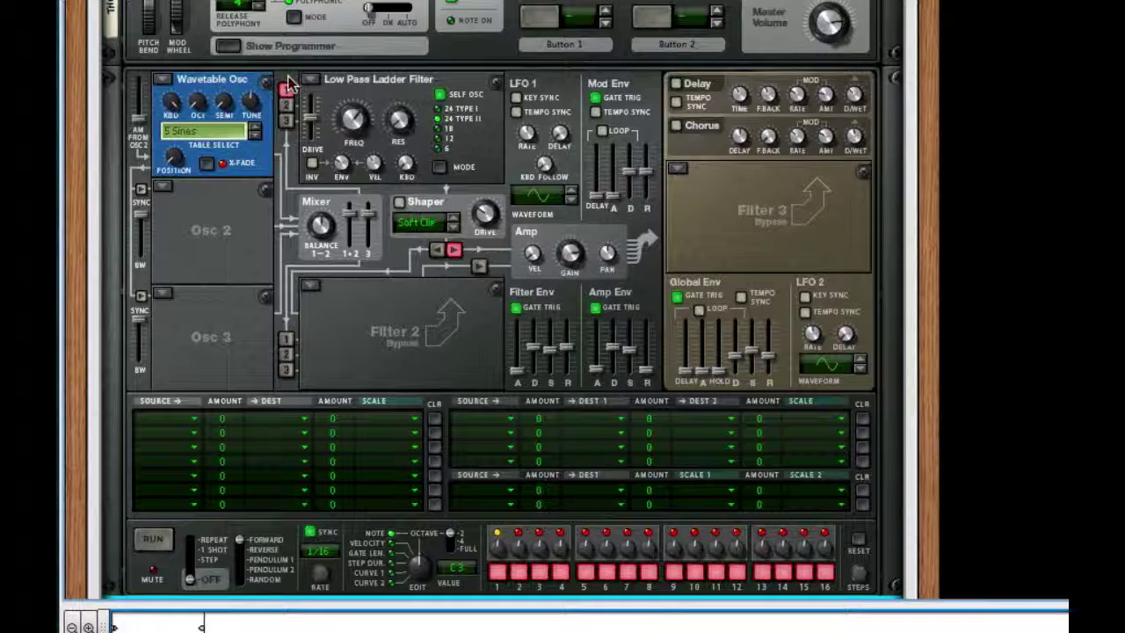
pyautogui.click(286, 104)
pyautogui.click(286, 120)
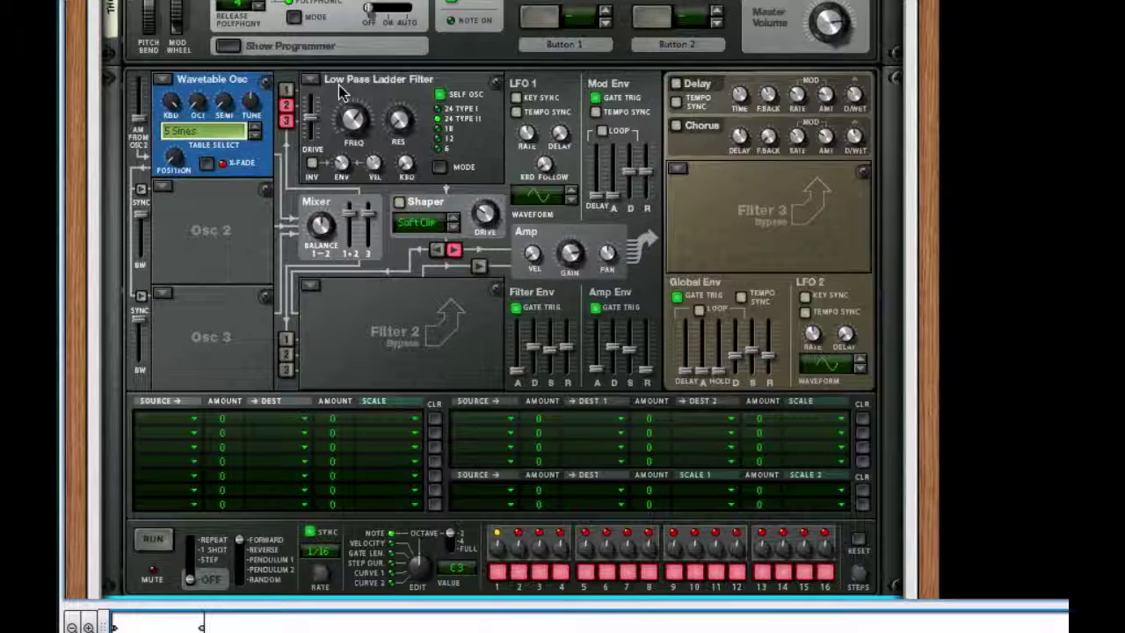
# - Set oscillator 2 to Phase Modulation, lower its octave and choose a different second waveform
pyautogui.click(160, 187)
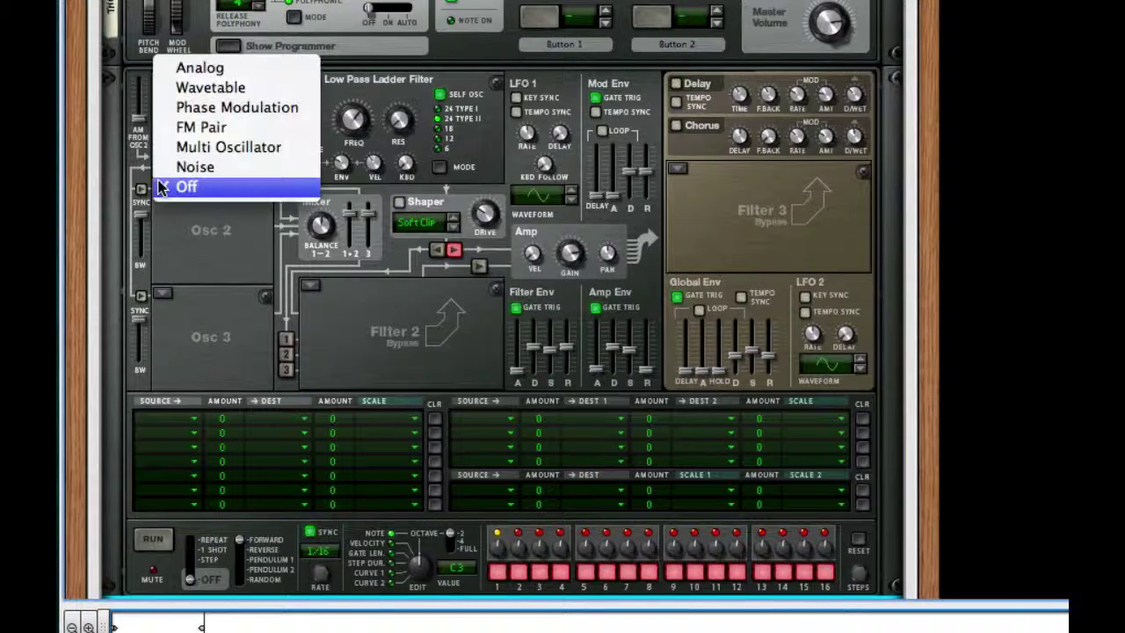
pyautogui.click(201, 106)
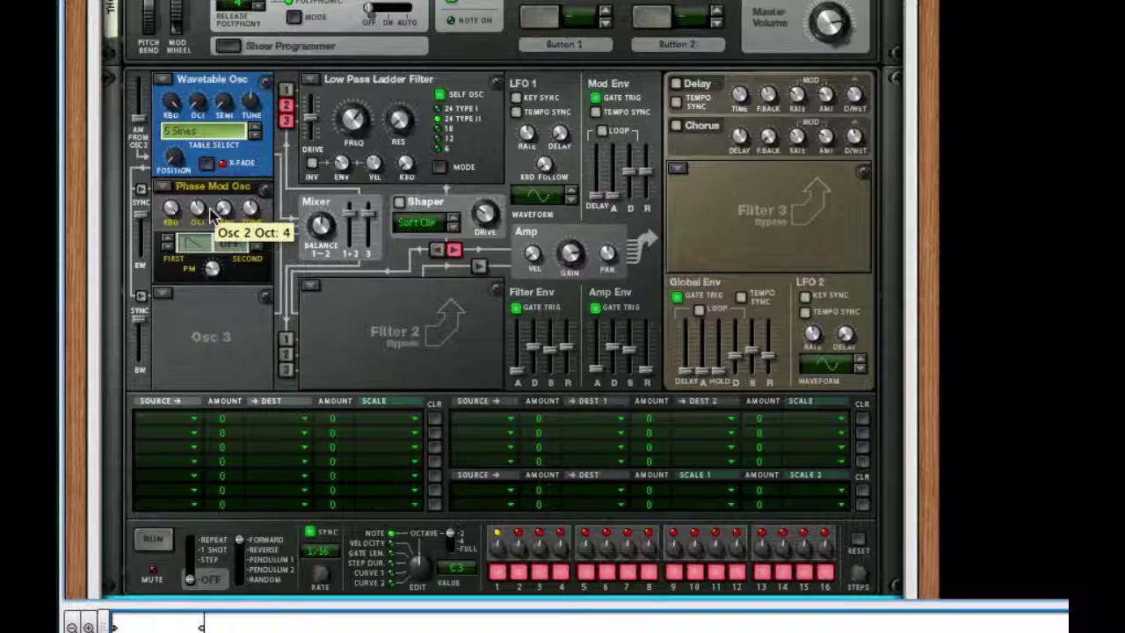
pyautogui.moveTo(201, 211); pyautogui.dragTo(202, 222)
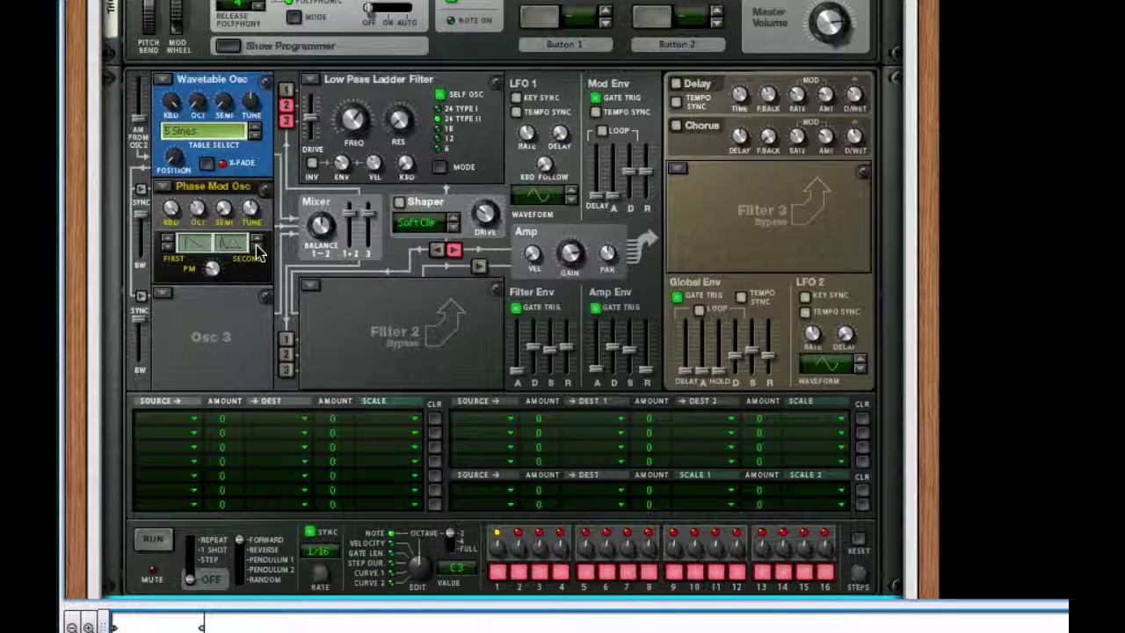
pyautogui.moveTo(226, 257); pyautogui.dragTo(229, 250)
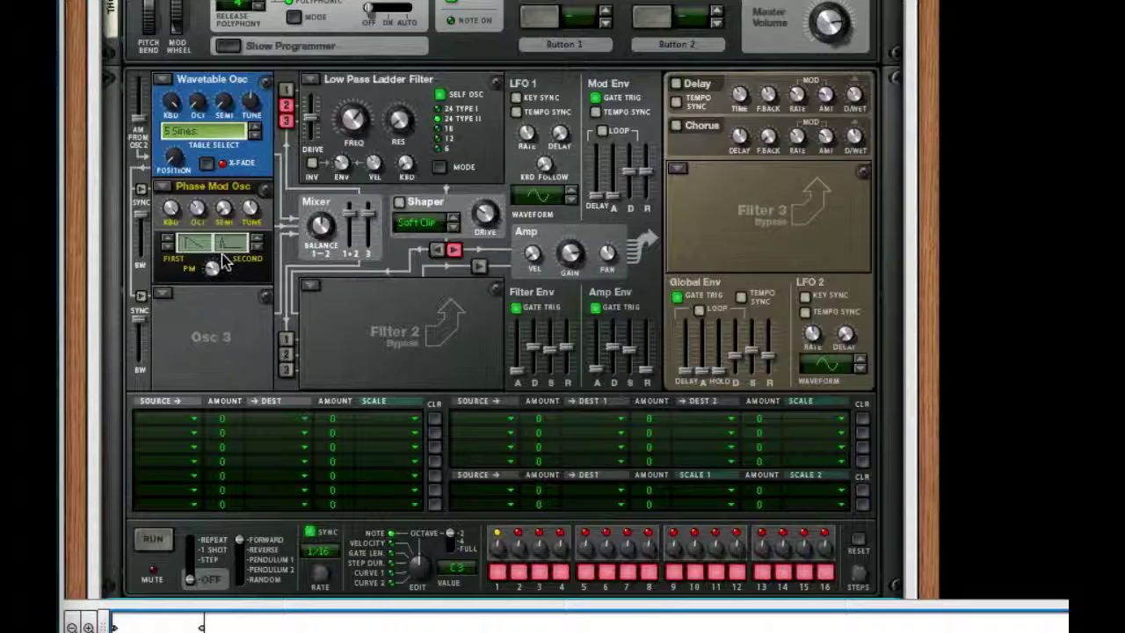
pyautogui.moveTo(220, 257)
pyautogui.moveTo(220, 262); pyautogui.dragTo(223, 246)
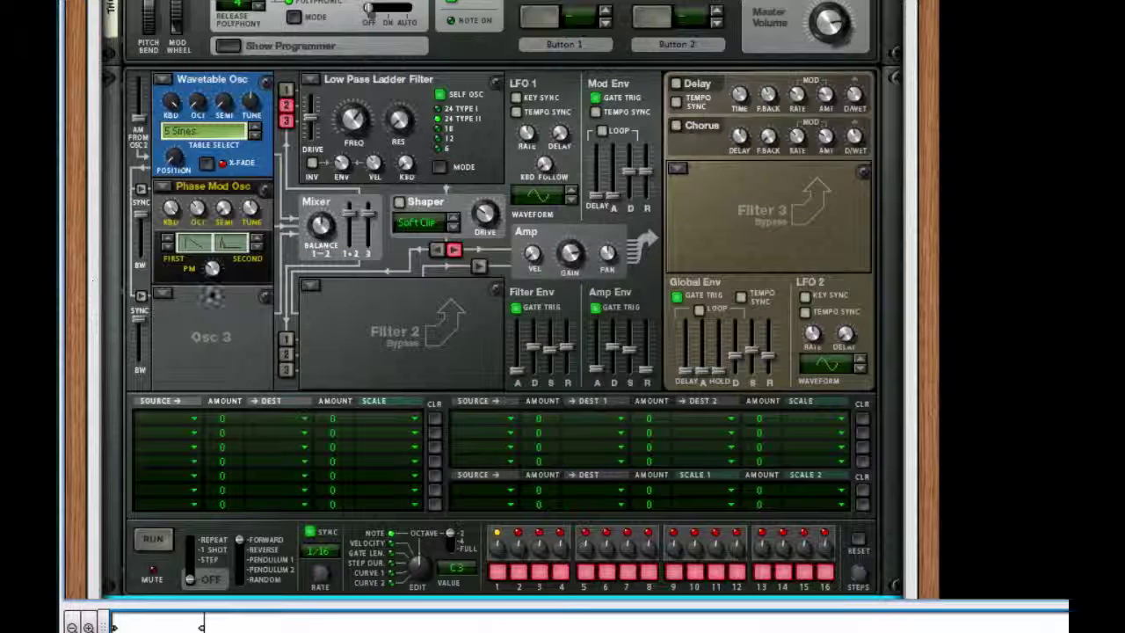
# - Set oscillator 3 to Multi Oscillator, lower its octave, and use the Fifth Up detune mode with an adjusted detune amount
pyautogui.click(162, 294)
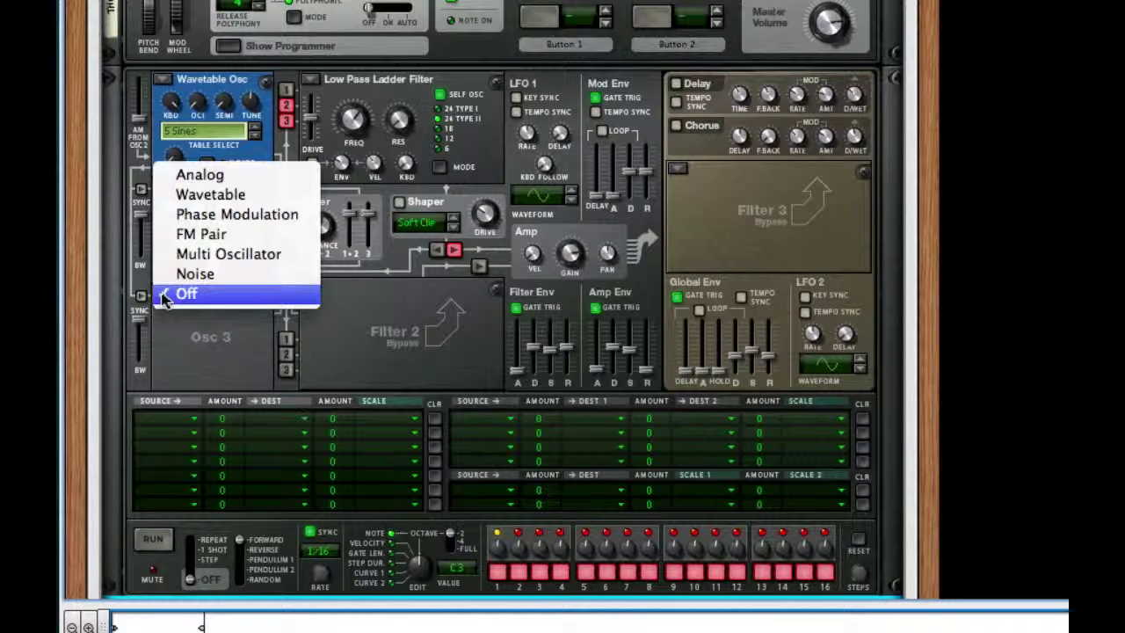
pyautogui.click(220, 256)
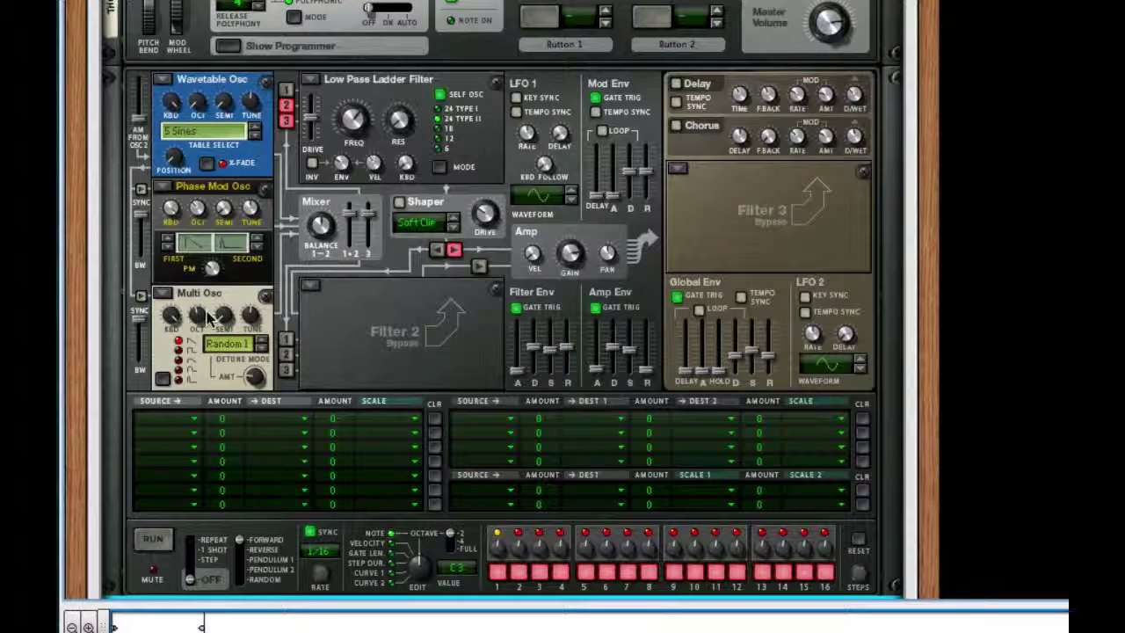
pyautogui.moveTo(202, 325); pyautogui.dragTo(205, 373)
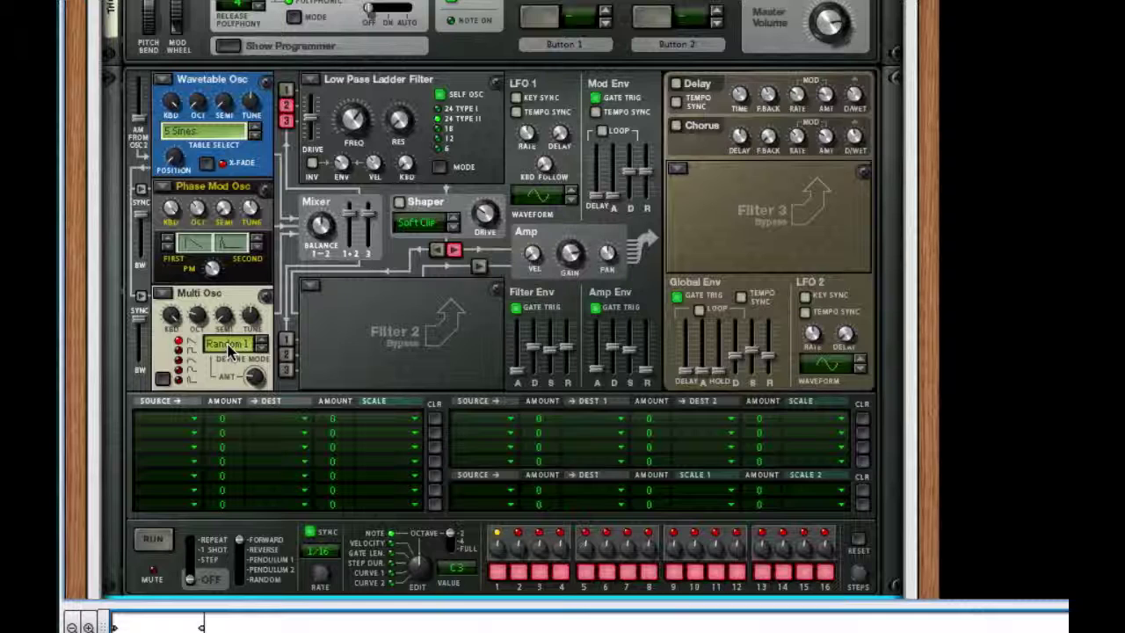
pyautogui.click(233, 344)
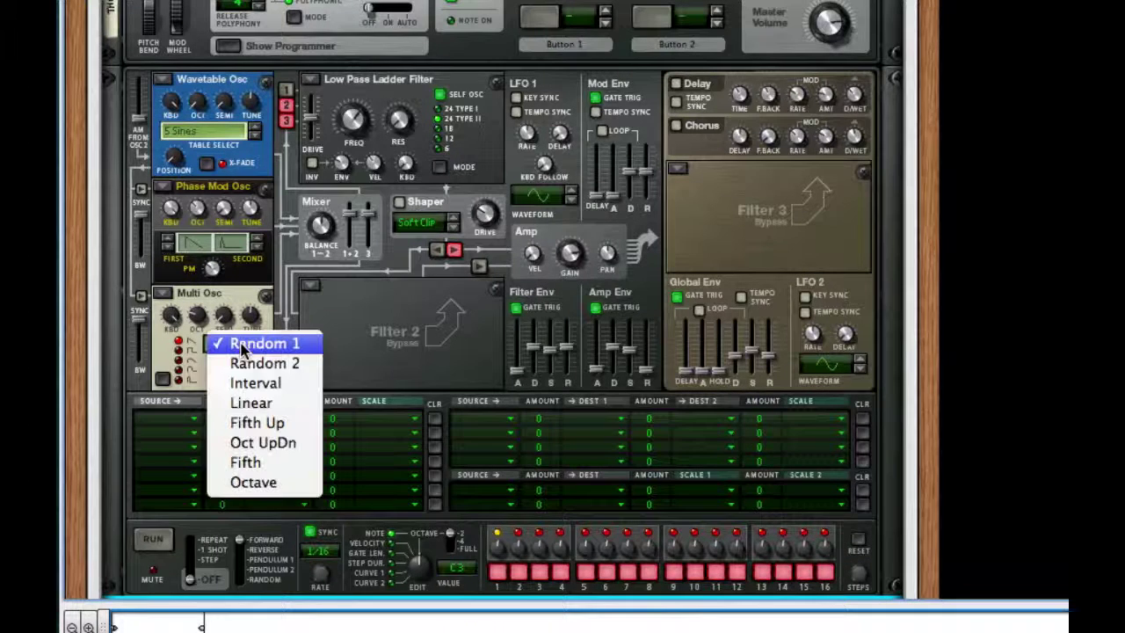
pyautogui.click(293, 426)
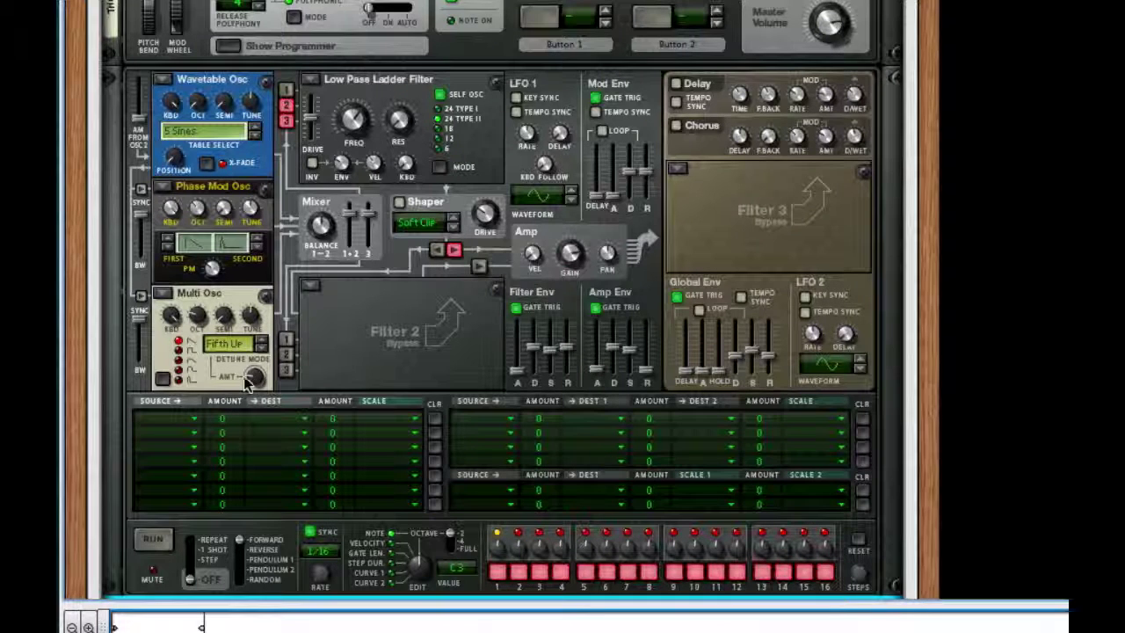
pyautogui.moveTo(248, 379); pyautogui.dragTo(256, 381)
# - Set Filter 1 to Comb, lower its frequency and raise its resonance to about 77
pyautogui.click(338, 79)
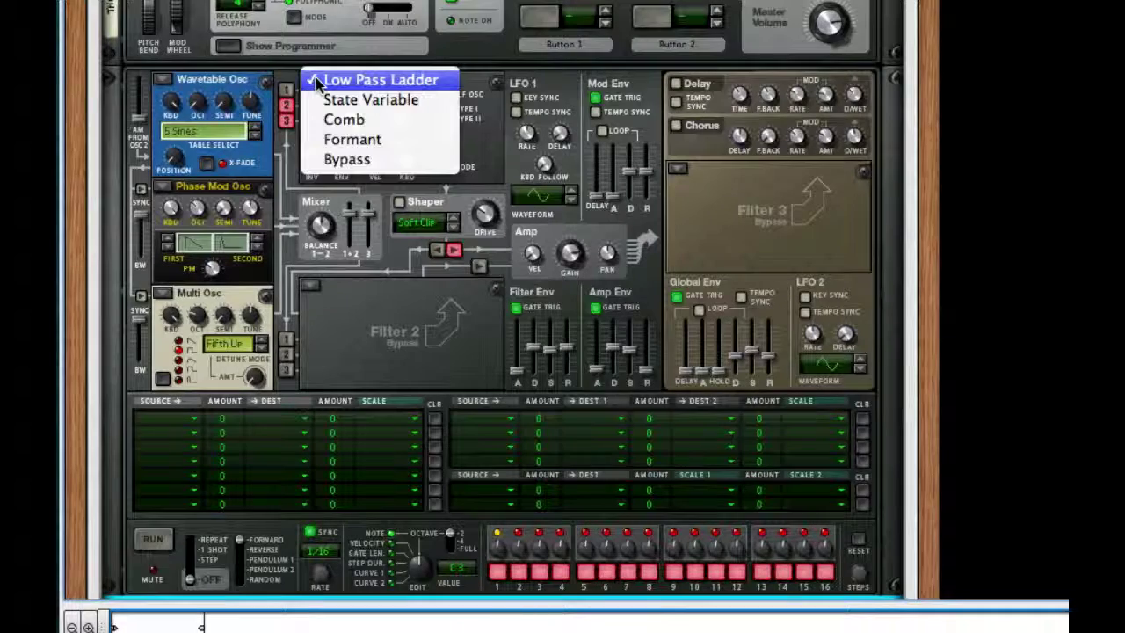
pyautogui.click(396, 117)
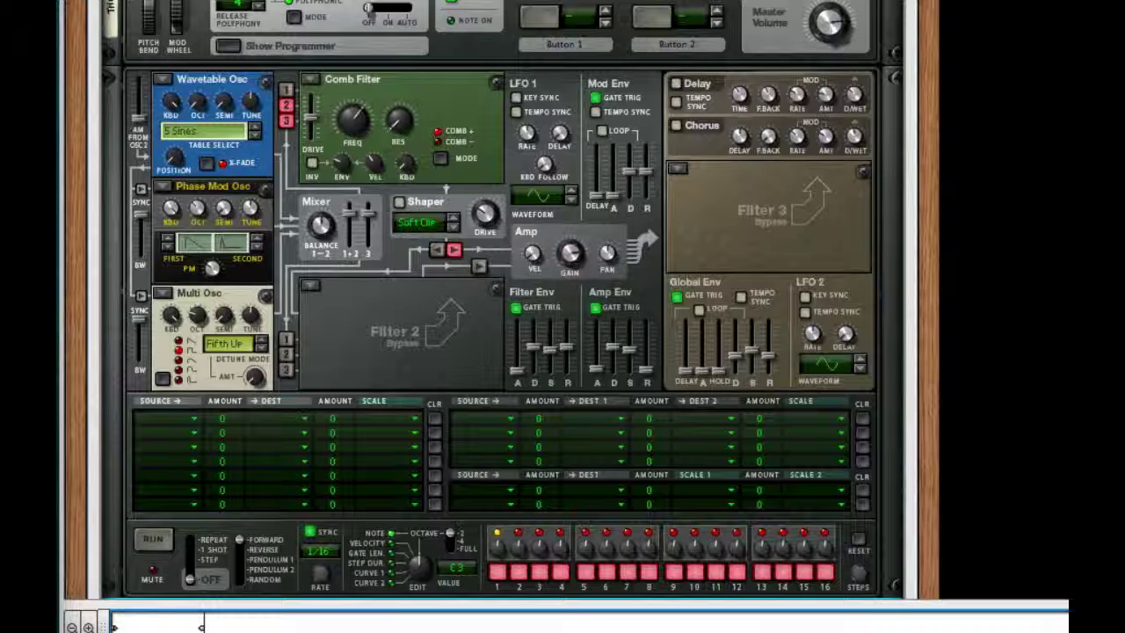
pyautogui.moveTo(352, 121); pyautogui.dragTo(341, 253)
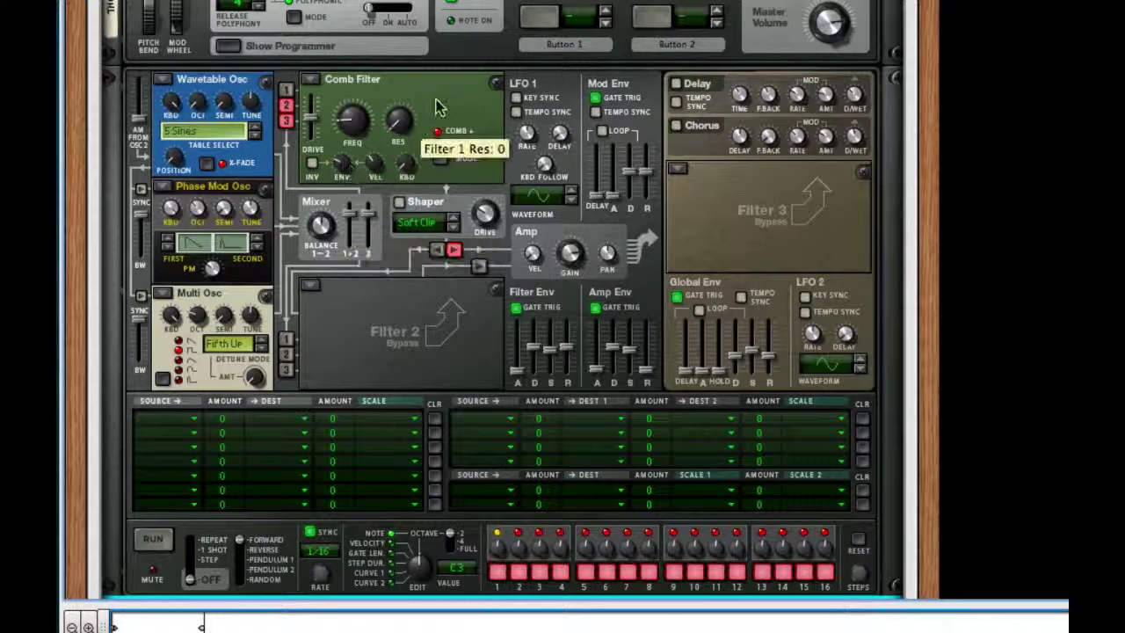
pyautogui.moveTo(406, 130); pyautogui.dragTo(407, 96)
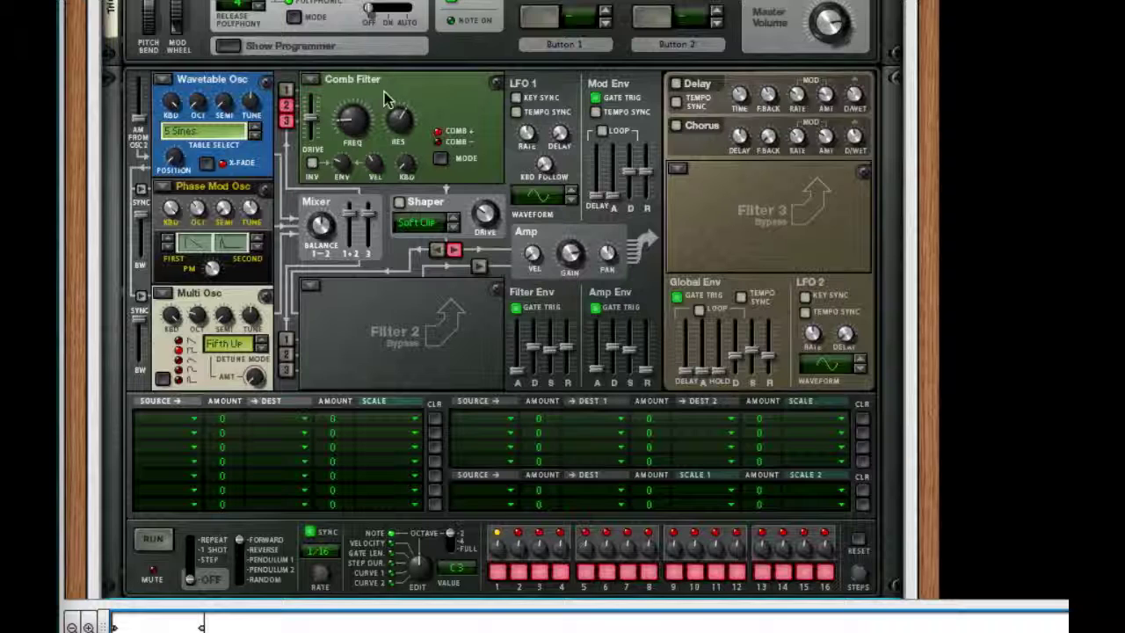
pyautogui.moveTo(402, 126)
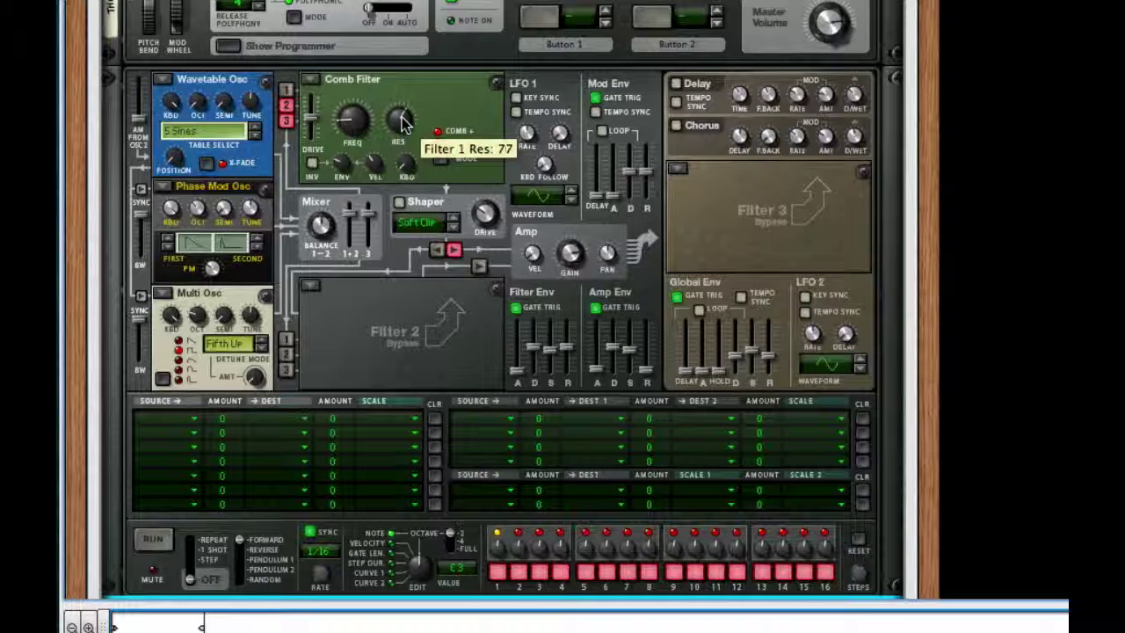
pyautogui.moveTo(403, 123); pyautogui.dragTo(403, 122)
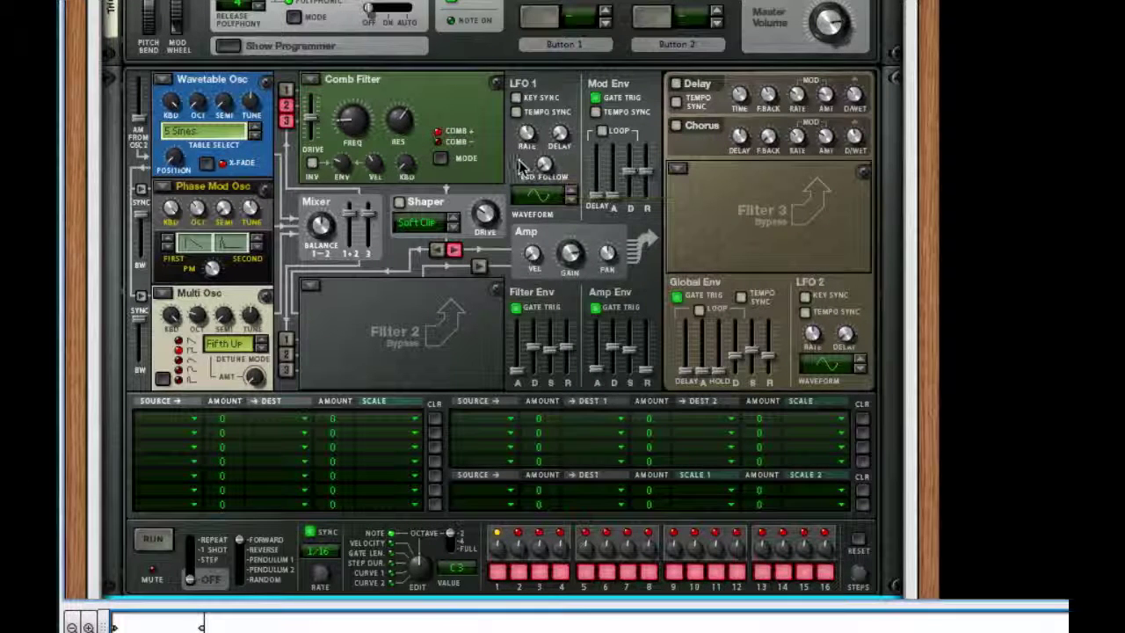
# - Invert the comb filter's envelope, and route oscillators 1, 2 and 3 through Filter 2 to the amp
pyautogui.click(312, 164)
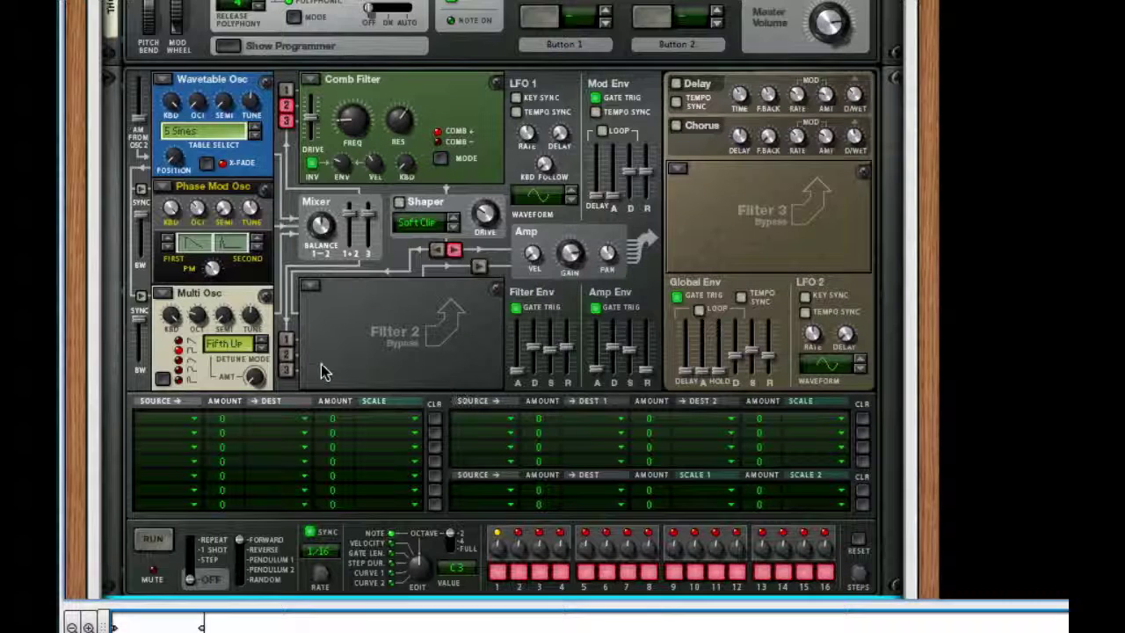
pyautogui.click(286, 340)
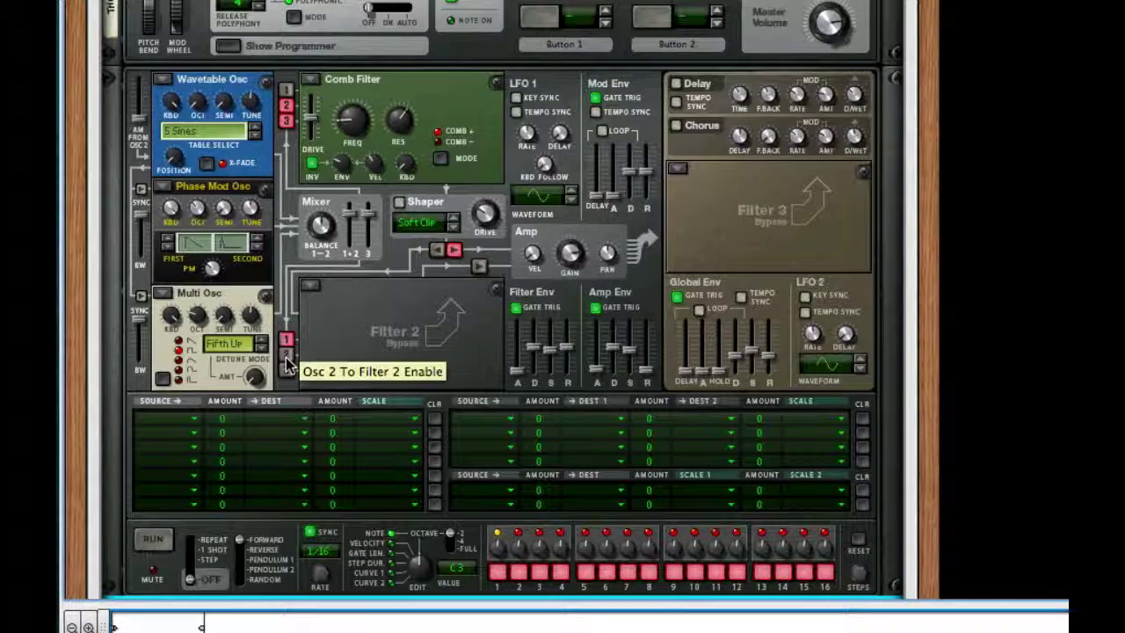
pyautogui.click(287, 354)
pyautogui.click(287, 370)
pyautogui.click(479, 267)
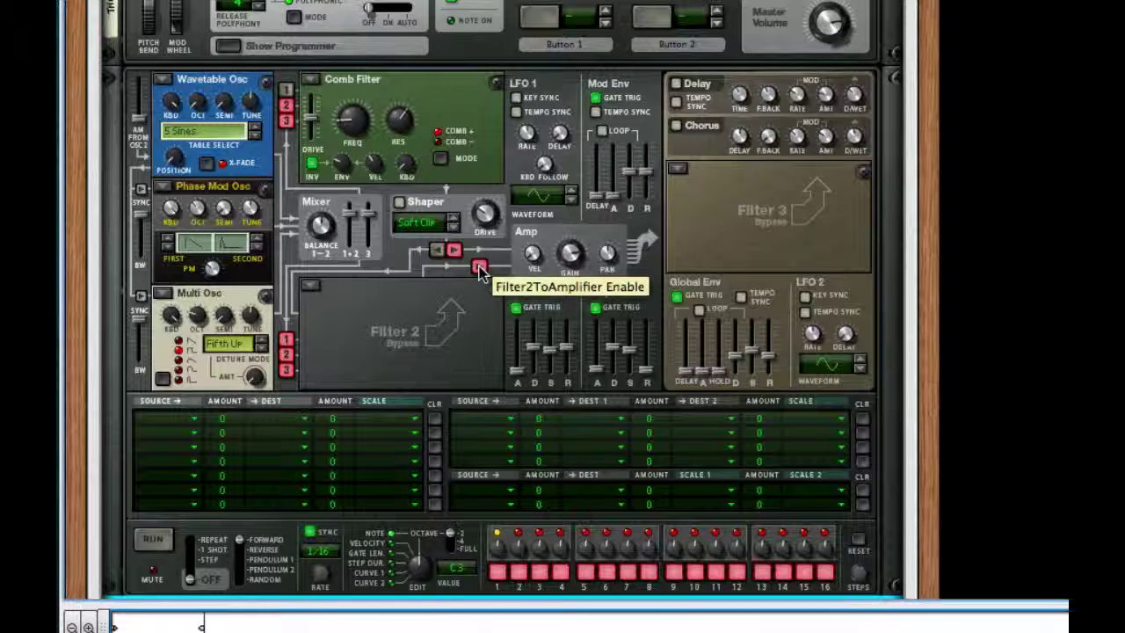
# - Enable the Shaper, adjust its drive and set its mode to Sine
pyautogui.click(400, 203)
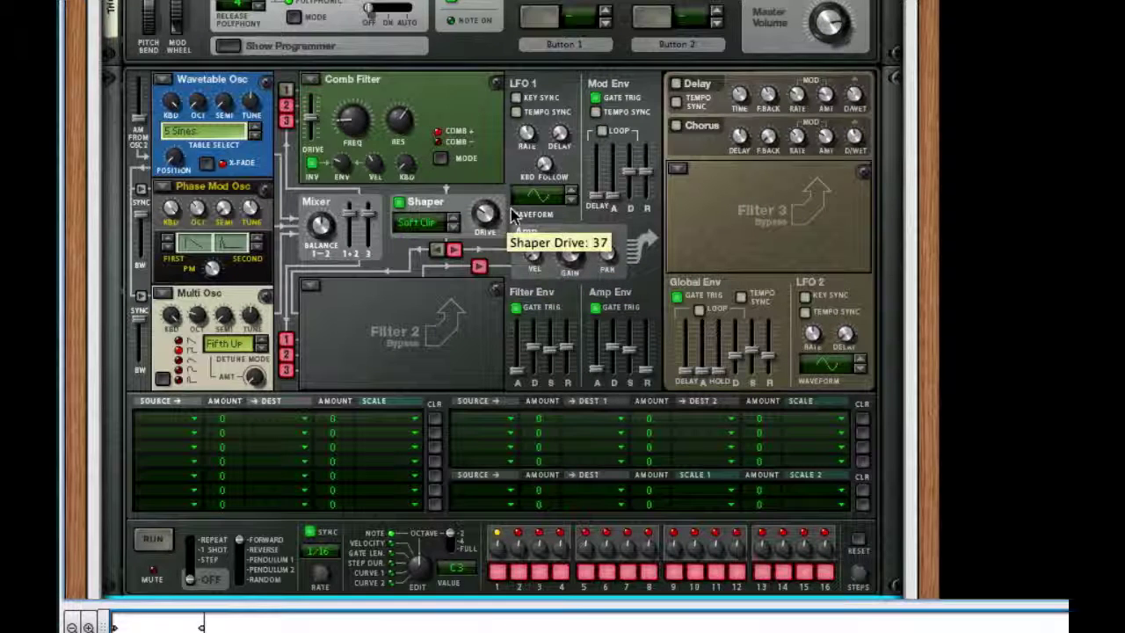
pyautogui.moveTo(484, 212); pyautogui.dragTo(492, 145)
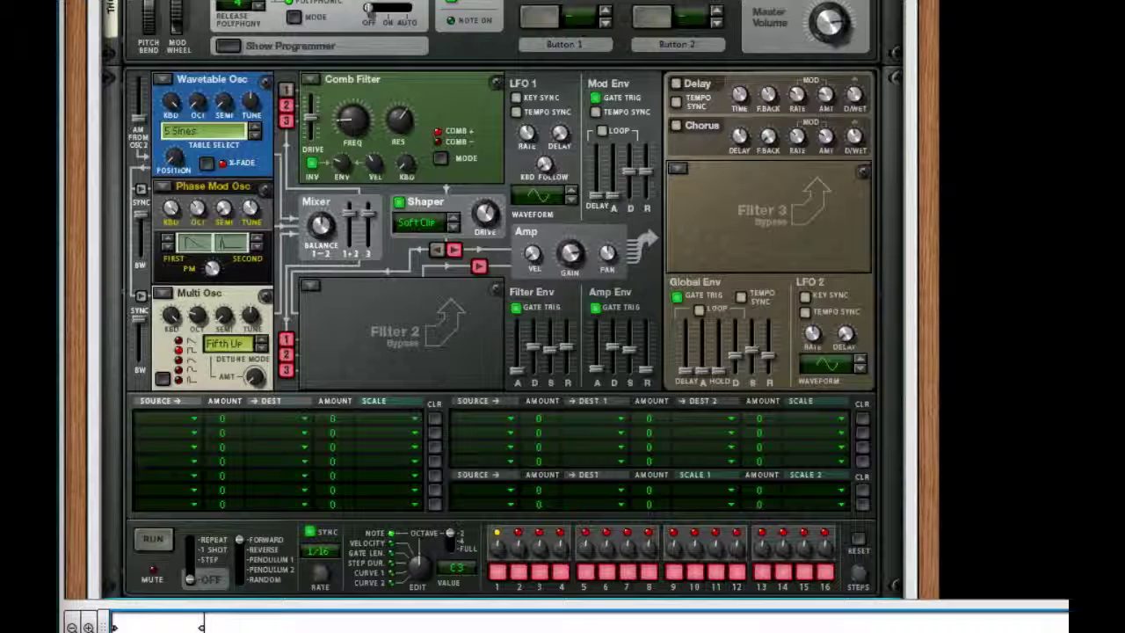
pyautogui.moveTo(481, 213); pyautogui.dragTo(473, 150)
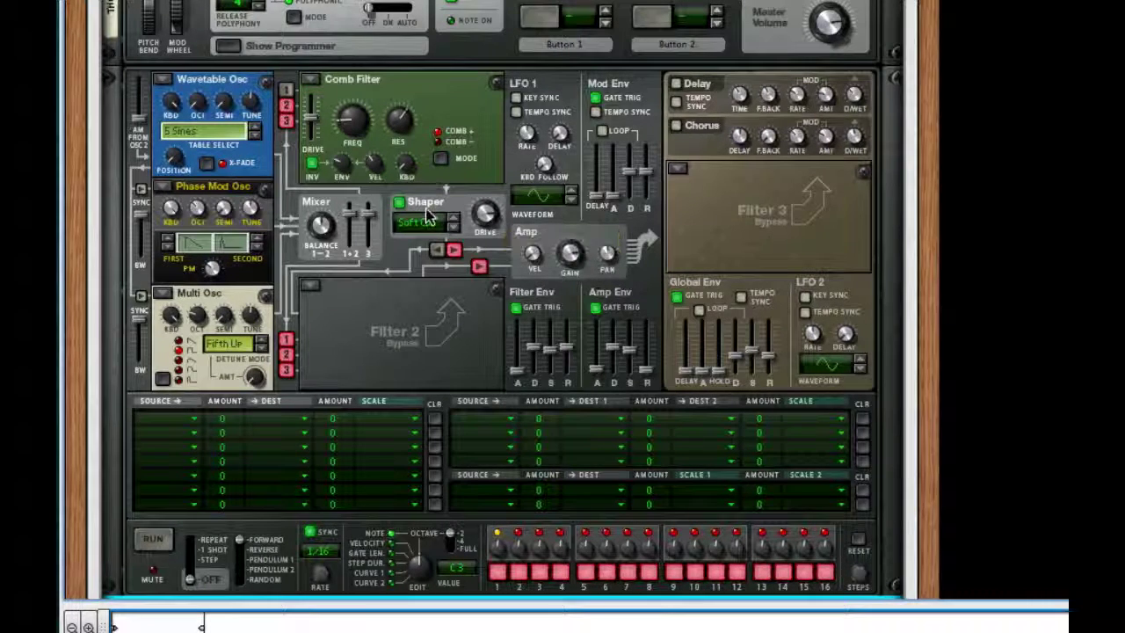
pyautogui.click(428, 221)
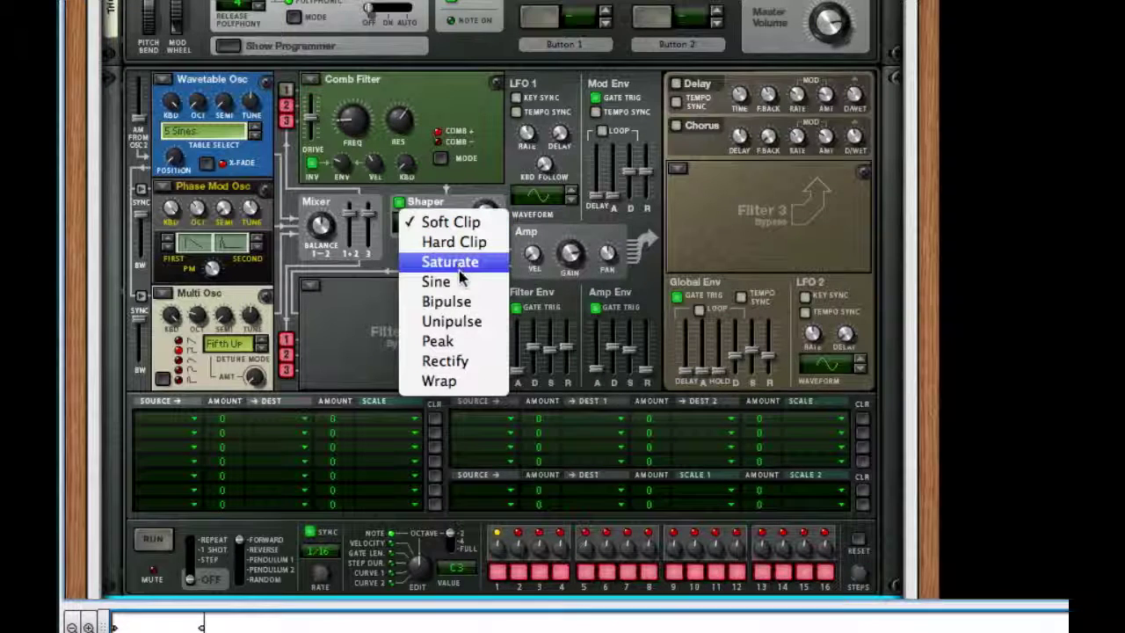
pyautogui.click(462, 283)
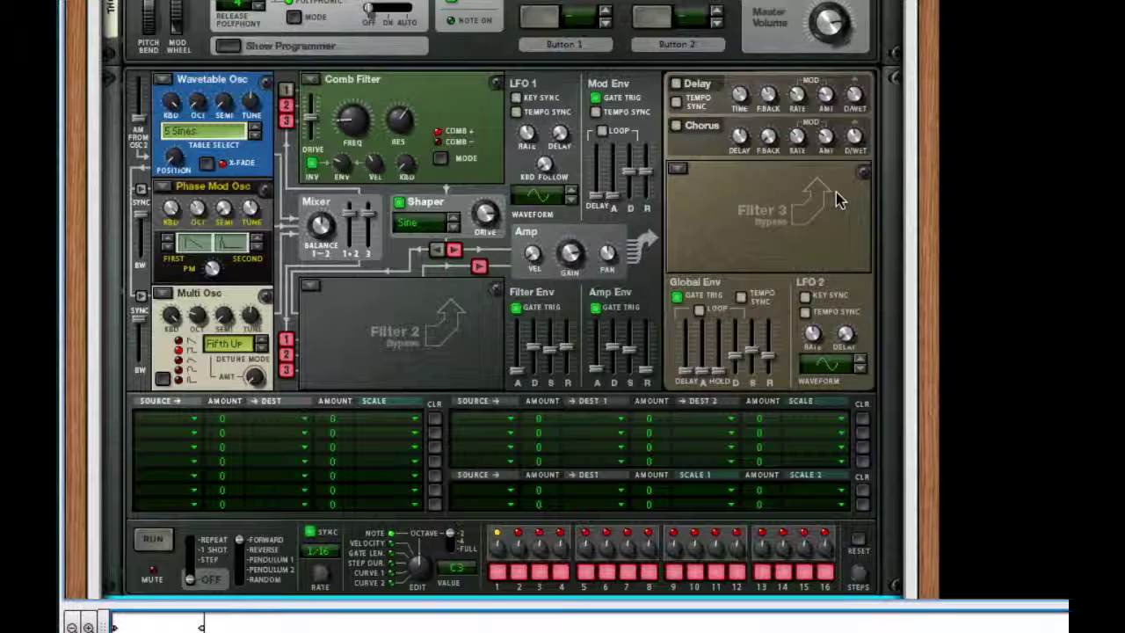
# - Set Filter 3 to Formant and lower its drive to 43
pyautogui.click(679, 170)
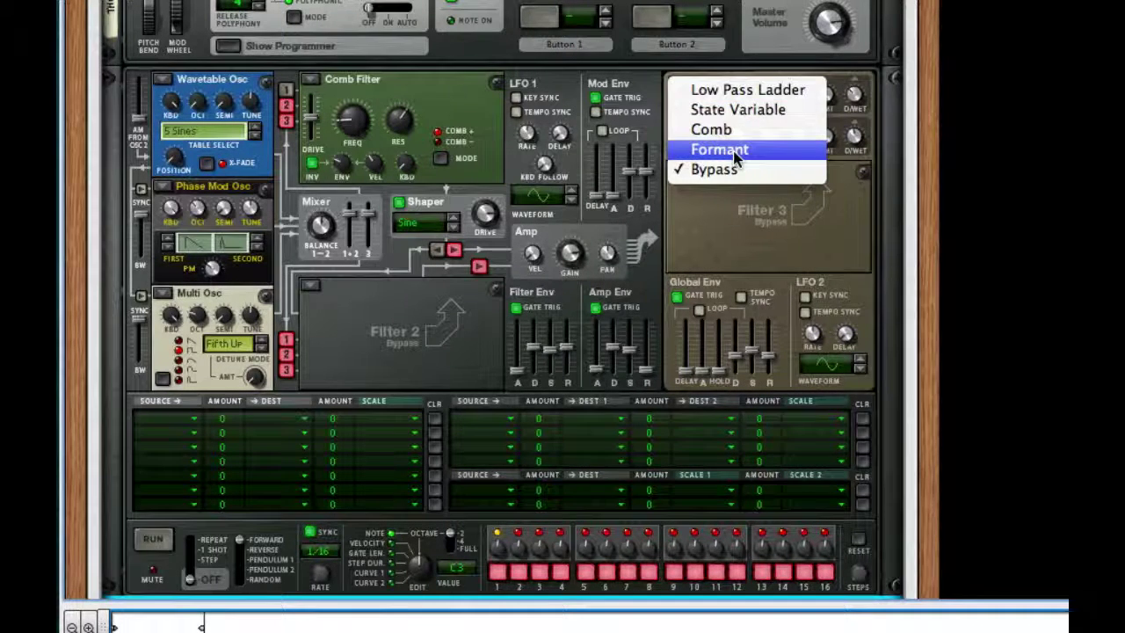
pyautogui.click(720, 149)
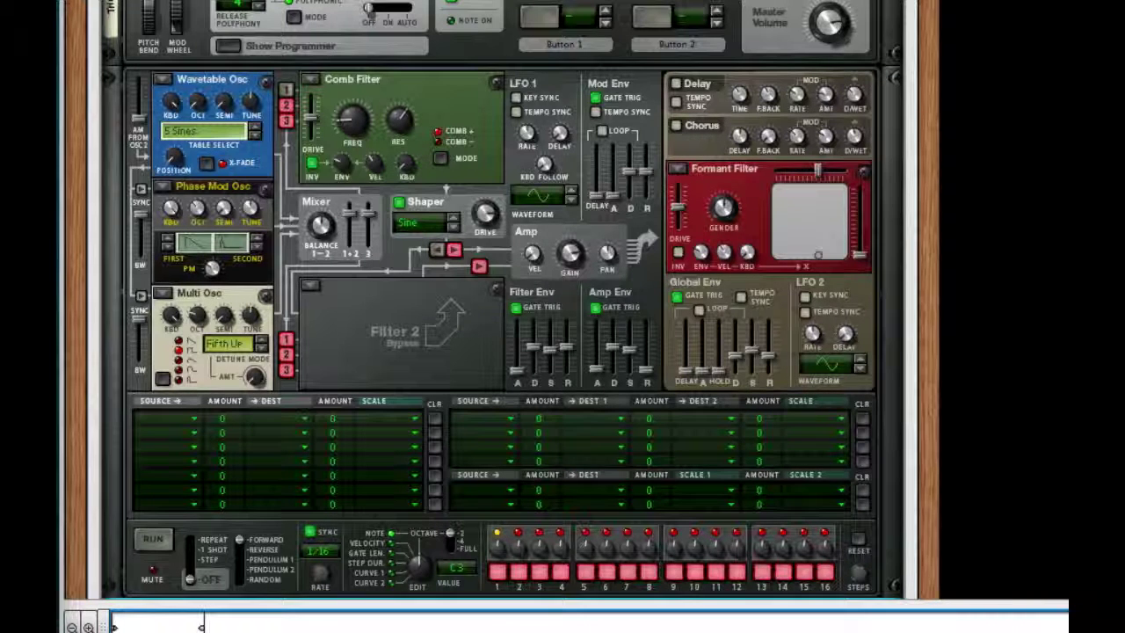
pyautogui.moveTo(703, 211); pyautogui.dragTo(711, 292)
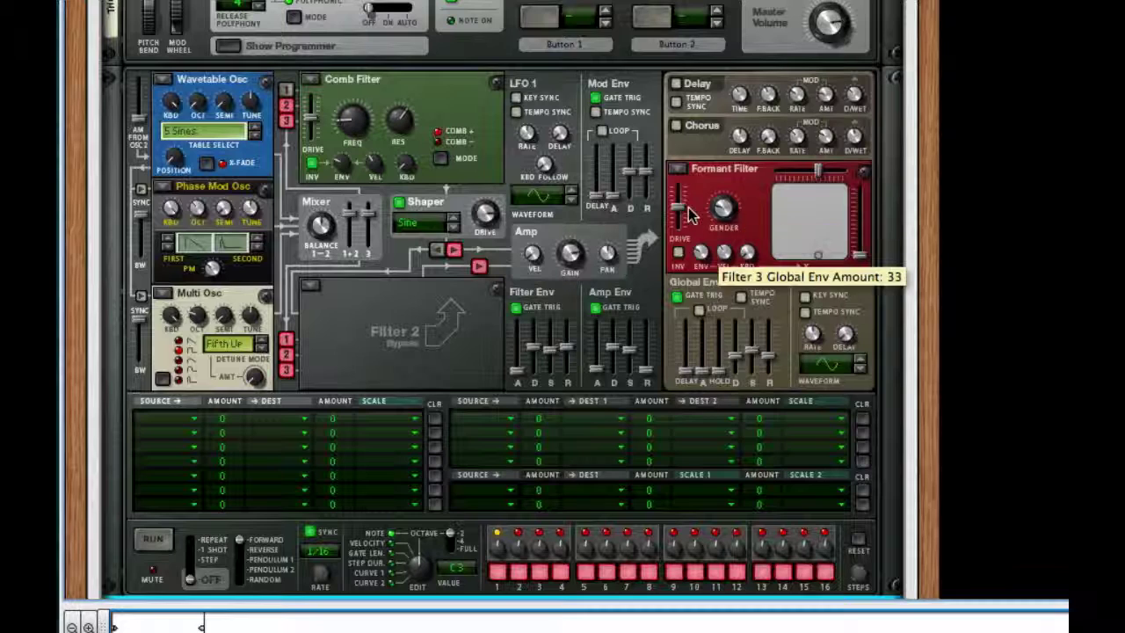
pyautogui.moveTo(682, 209); pyautogui.dragTo(682, 219)
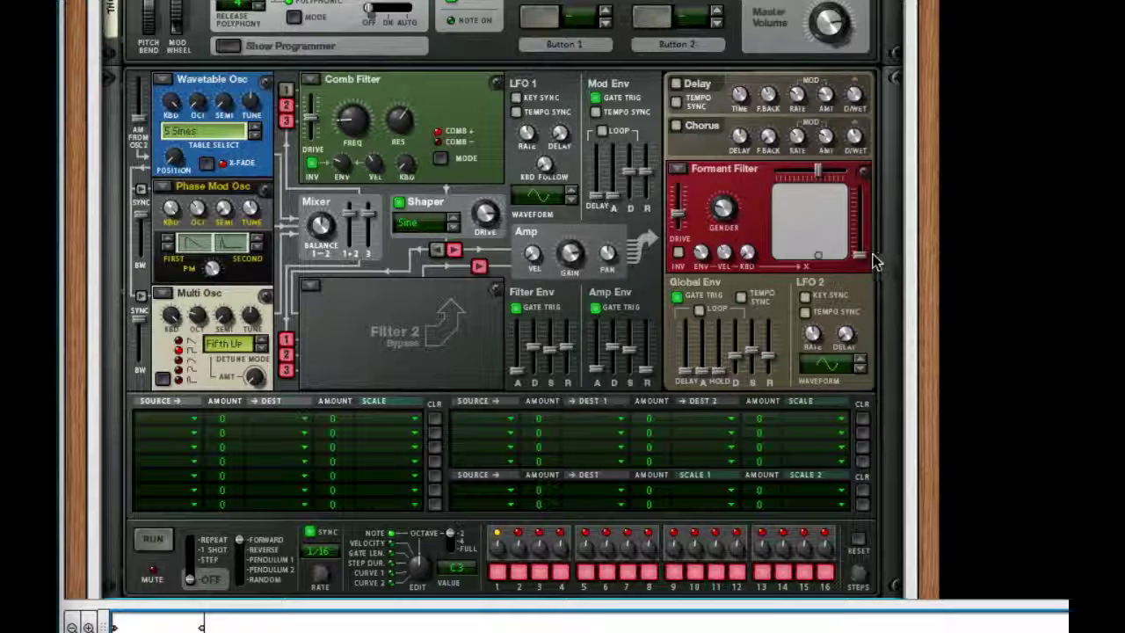
# - Raise the formant filter's Y position to about 78, increase X slightly and invert its envelope
pyautogui.moveTo(871, 242); pyautogui.dragTo(869, 215)
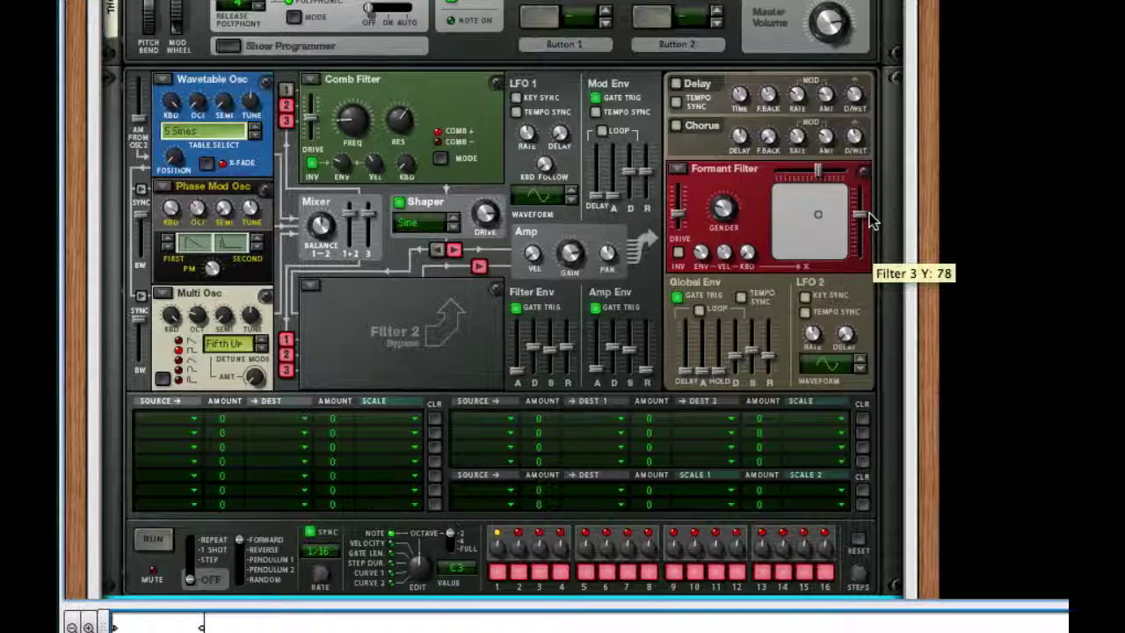
pyautogui.moveTo(869, 212); pyautogui.dragTo(869, 211)
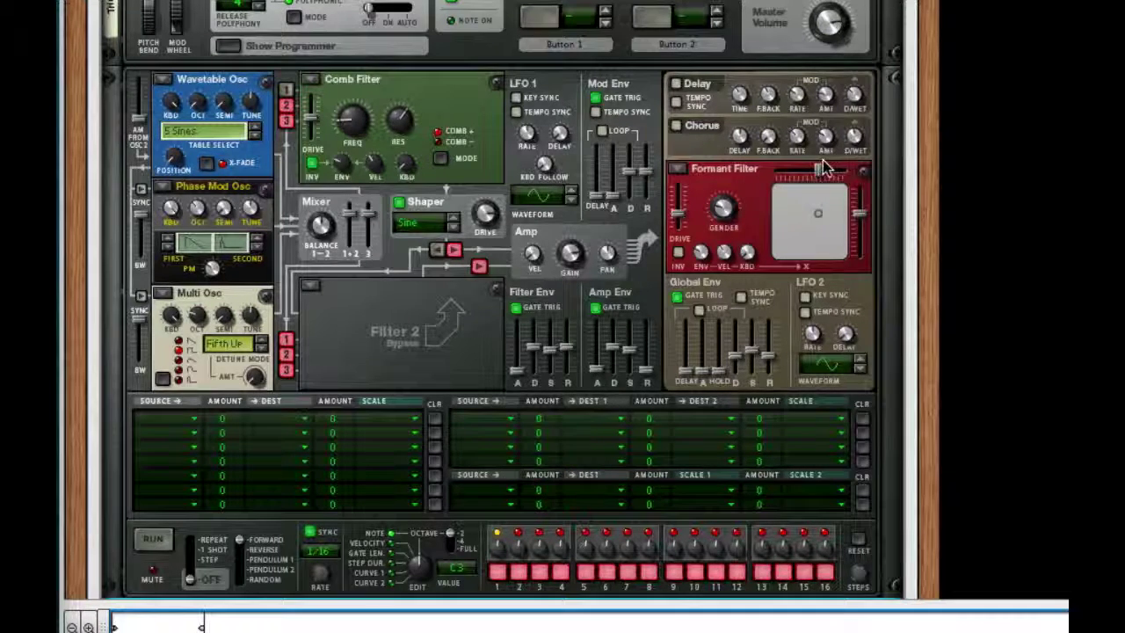
pyautogui.moveTo(818, 170); pyautogui.dragTo(826, 171)
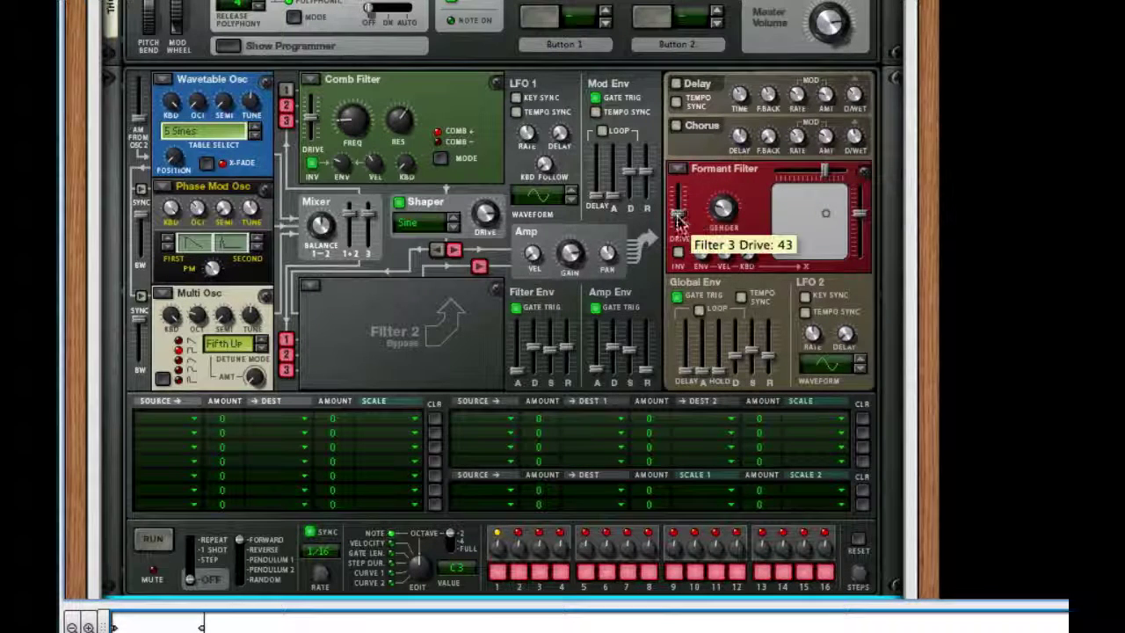
pyautogui.click(678, 252)
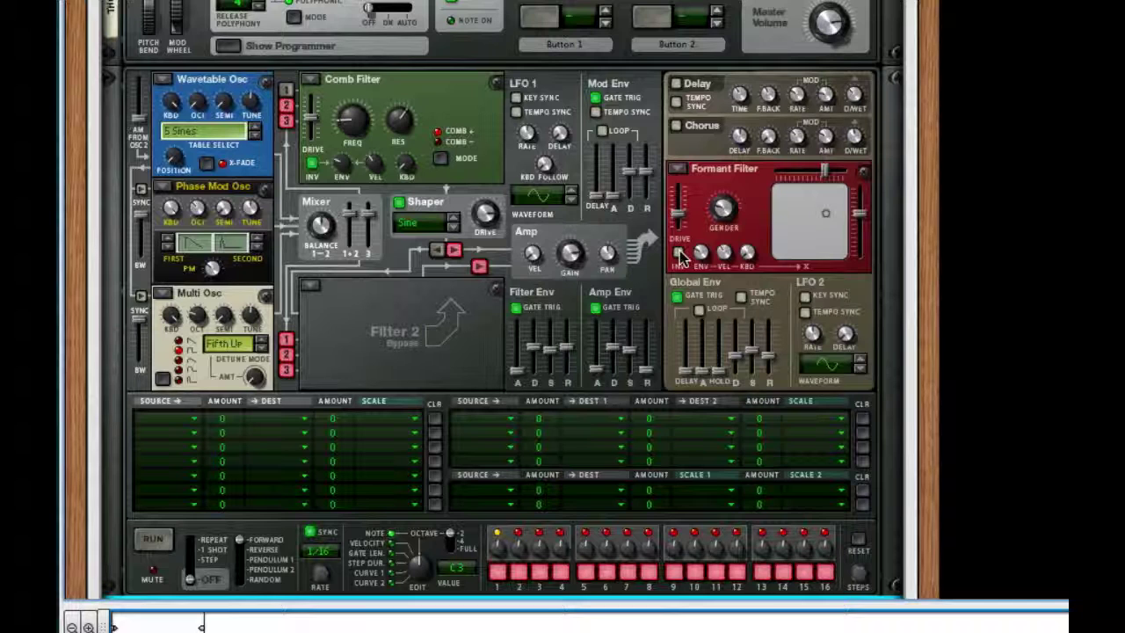
pyautogui.moveTo(709, 262); pyautogui.dragTo(709, 181)
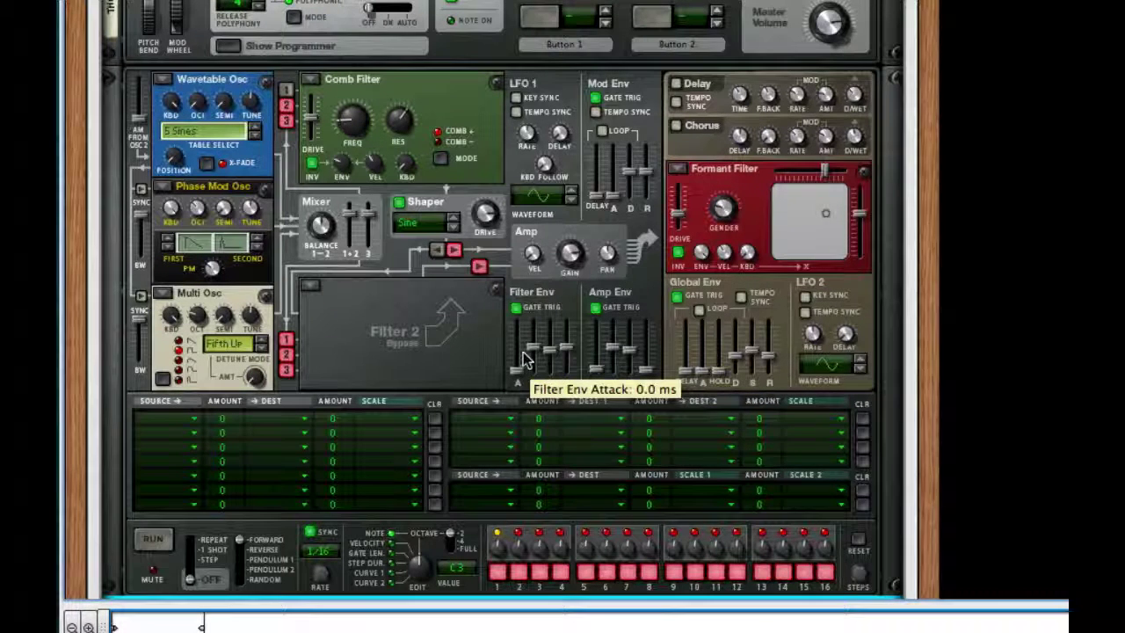
# - Shape the Filter Env with a much shorter decay, a higher sustain and a shorter release
pyautogui.moveTo(534, 351); pyautogui.dragTo(534, 373)
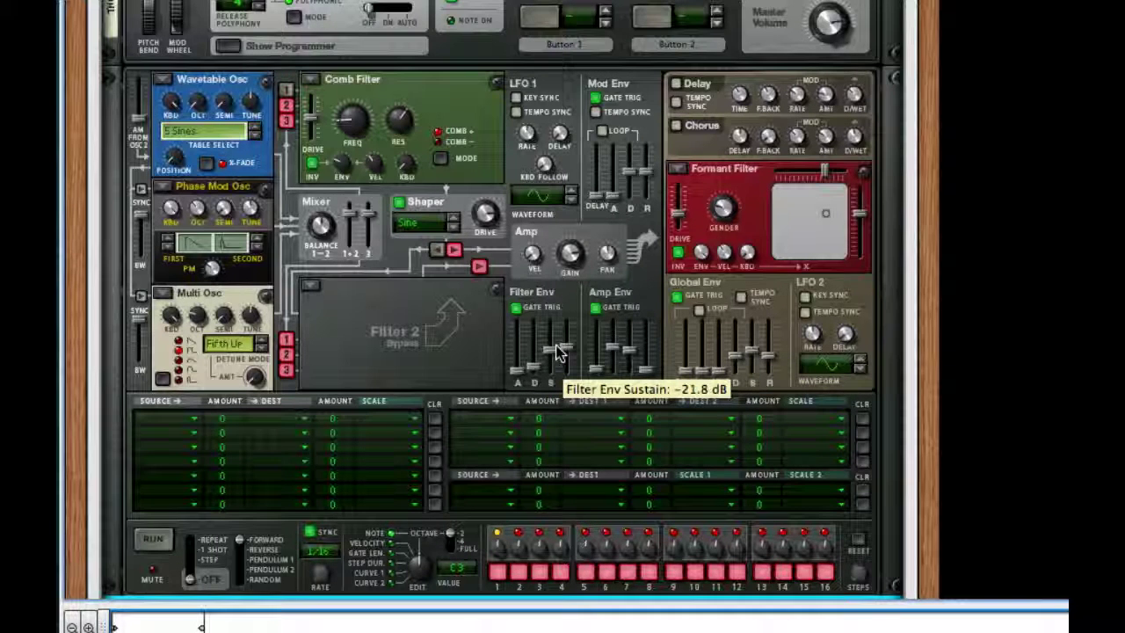
pyautogui.moveTo(557, 351); pyautogui.dragTo(553, 343)
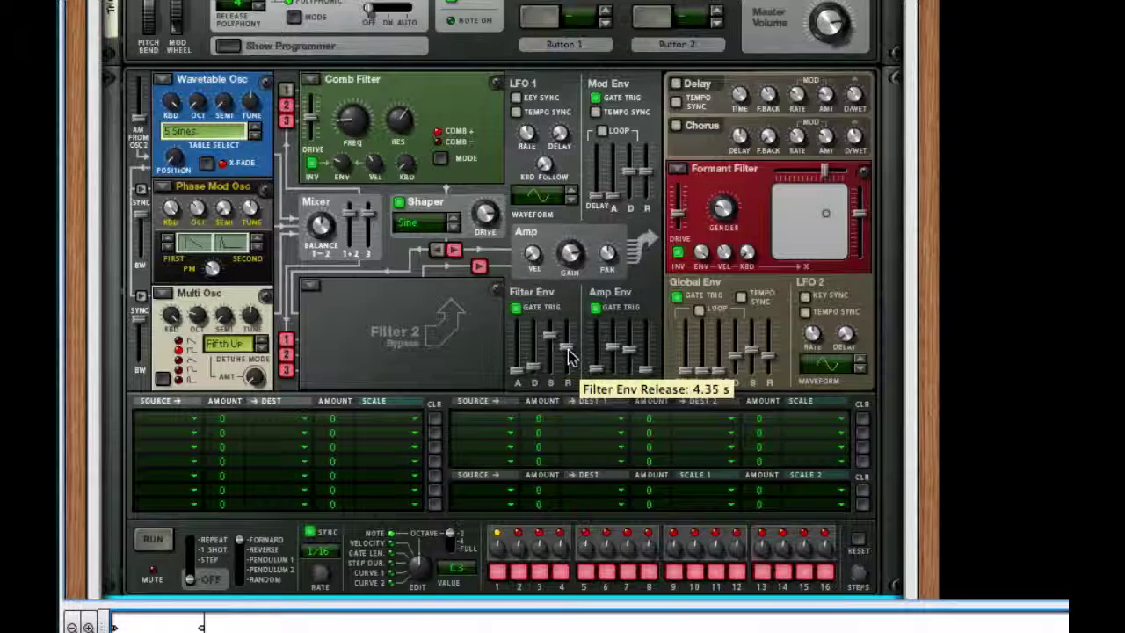
pyautogui.moveTo(568, 356); pyautogui.dragTo(567, 370)
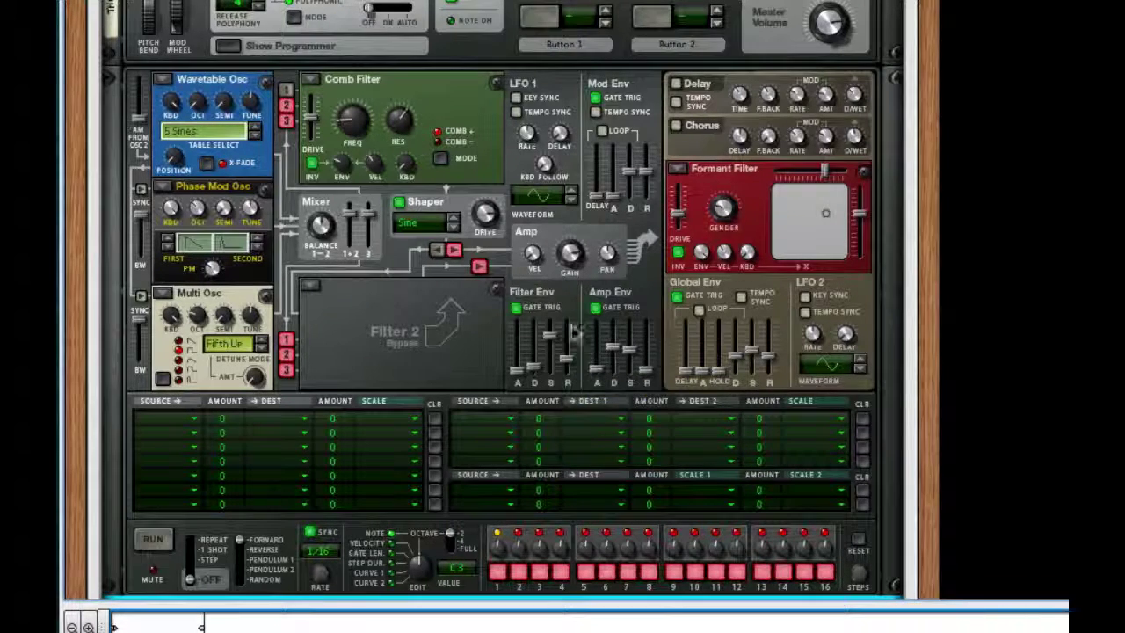
# - Set the Amp Env to 9.0 ms attack, 29.6 s decay, full sustain and slightly longer release, and minimise the Mod Env release
pyautogui.moveTo(614, 353); pyautogui.dragTo(621, 288)
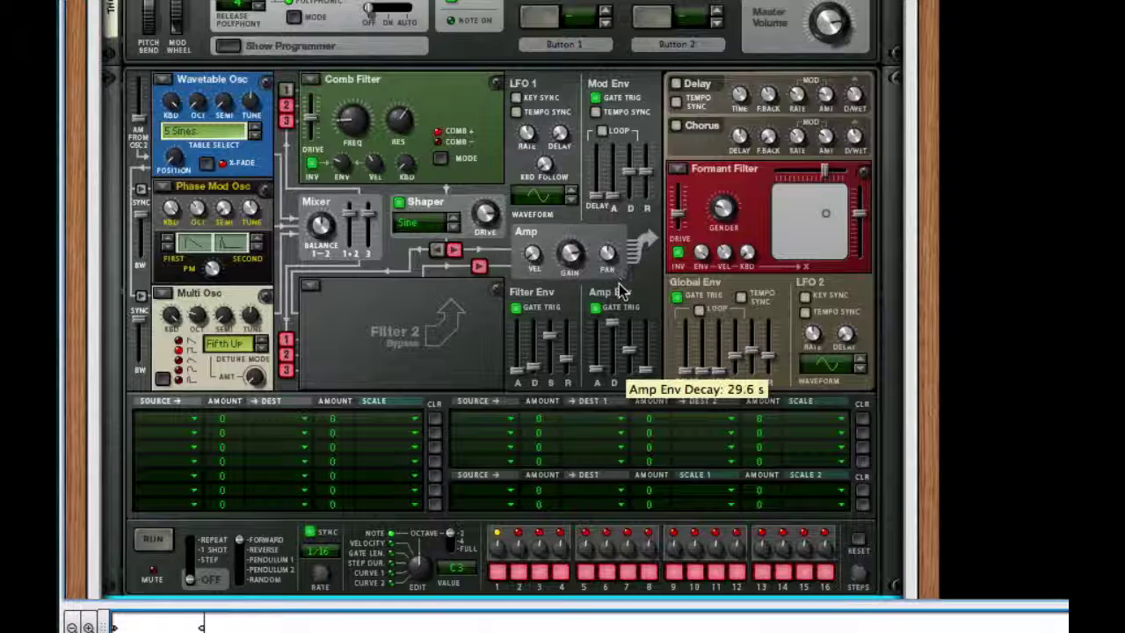
pyautogui.moveTo(633, 328); pyautogui.dragTo(636, 240)
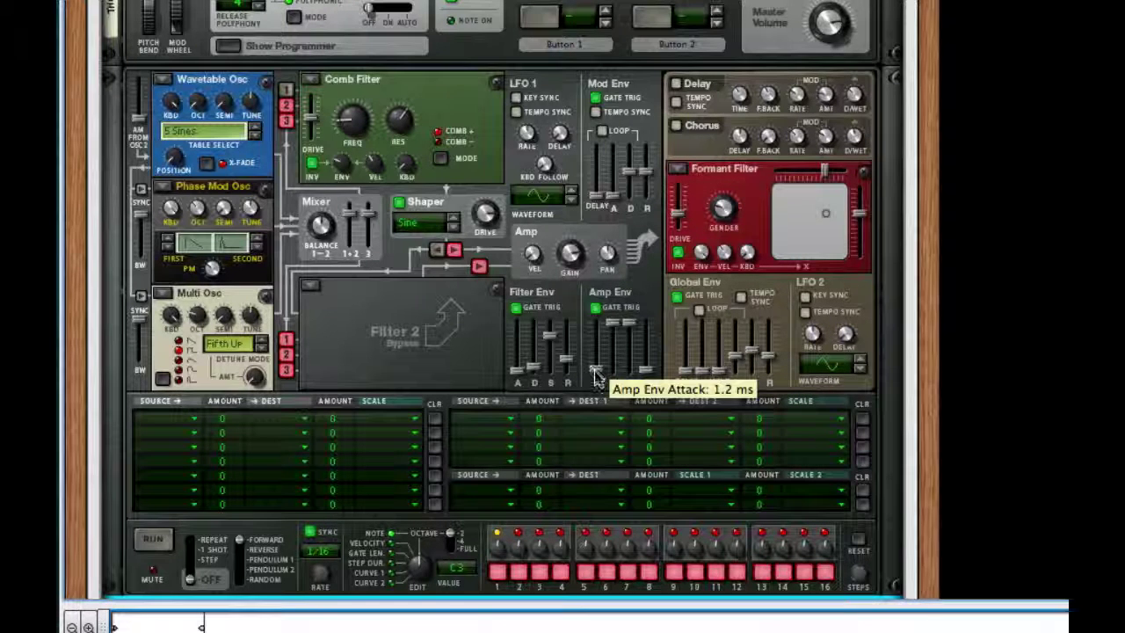
pyautogui.moveTo(596, 376); pyautogui.dragTo(596, 372)
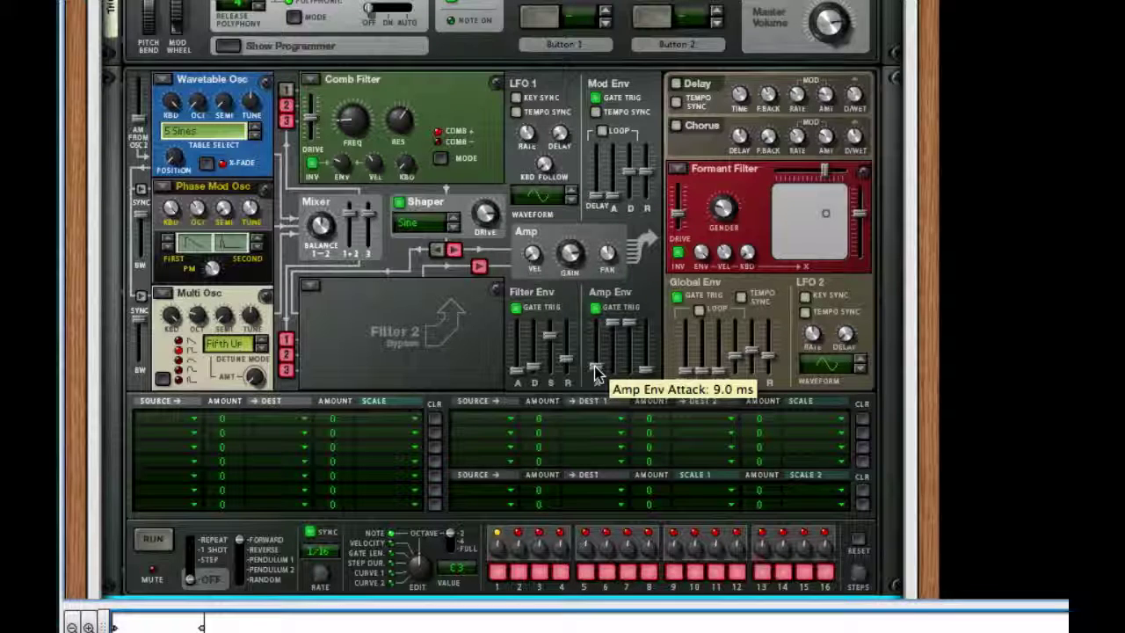
pyautogui.moveTo(646, 375); pyautogui.dragTo(647, 371)
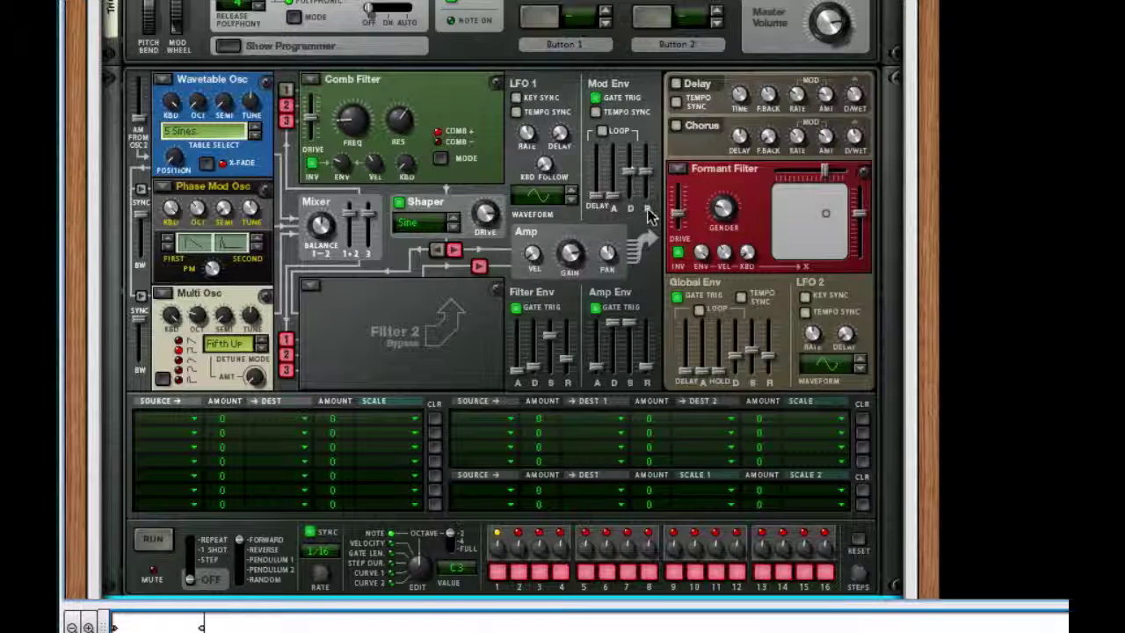
pyautogui.moveTo(648, 172); pyautogui.dragTo(655, 279)
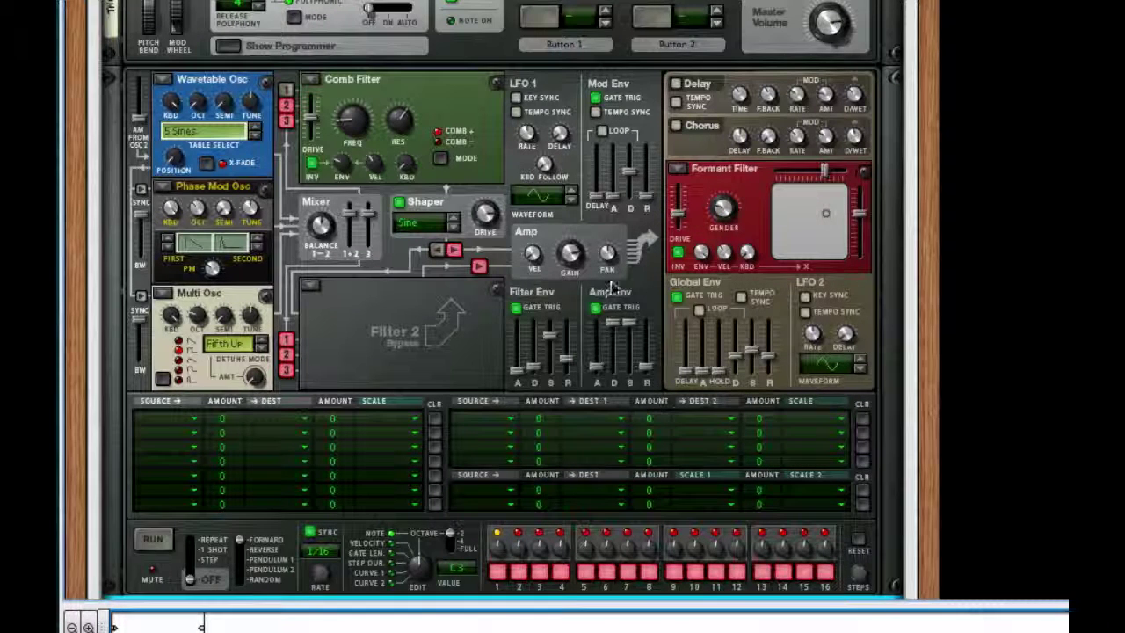
pyautogui.moveTo(626, 204)
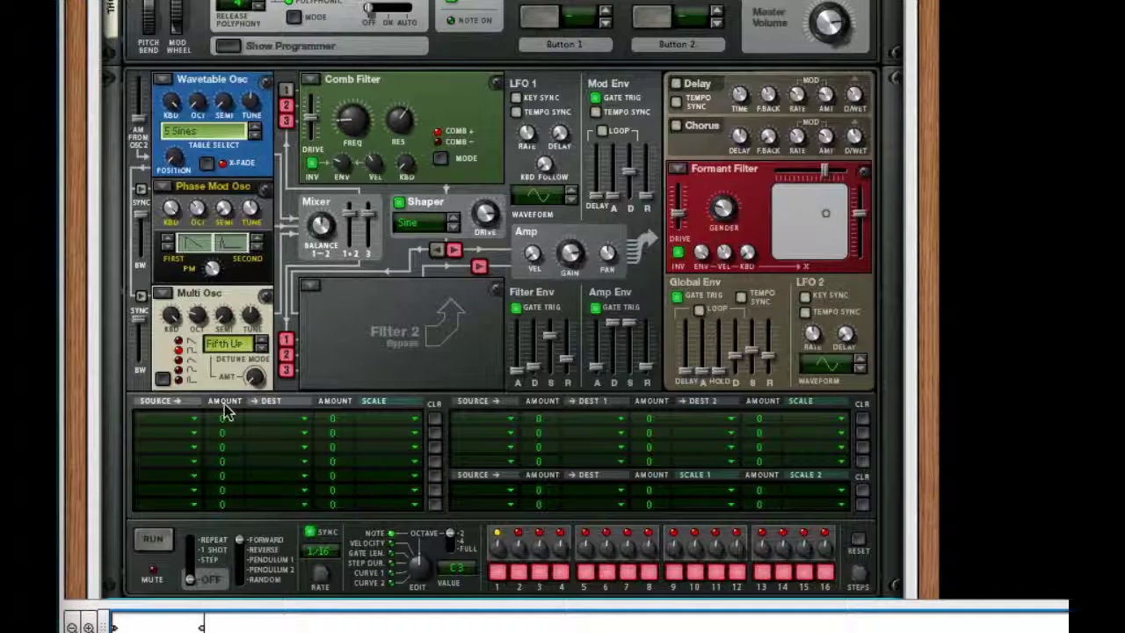
# - Set the second modulation row's source to Voice Key Velocity
pyautogui.click(174, 431)
pyautogui.moveTo(188, 466)
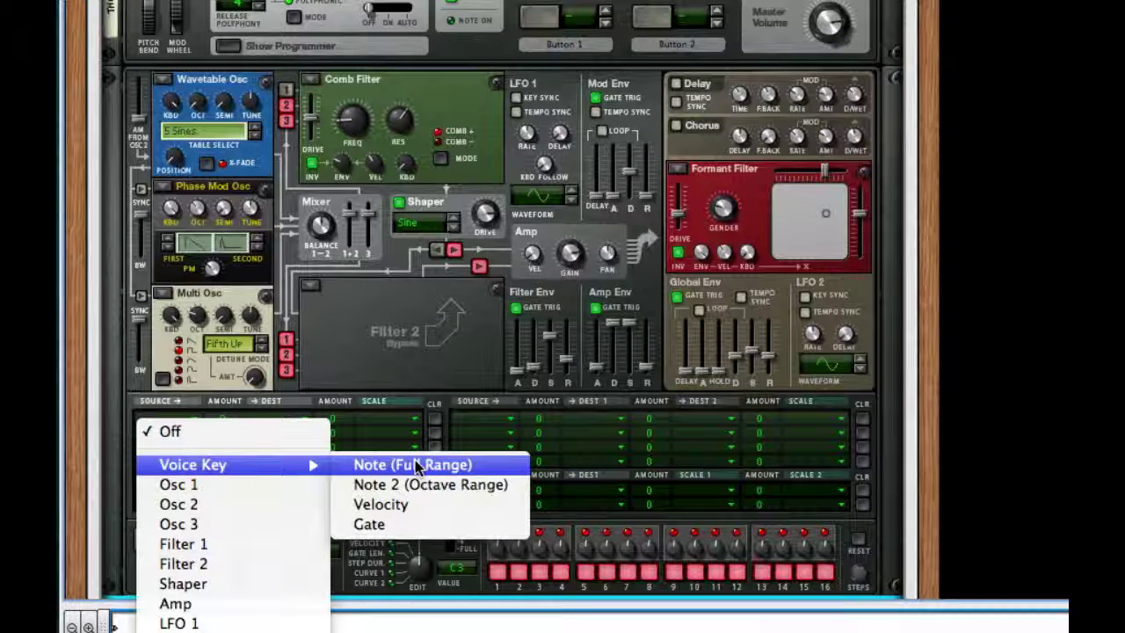
pyautogui.click(420, 507)
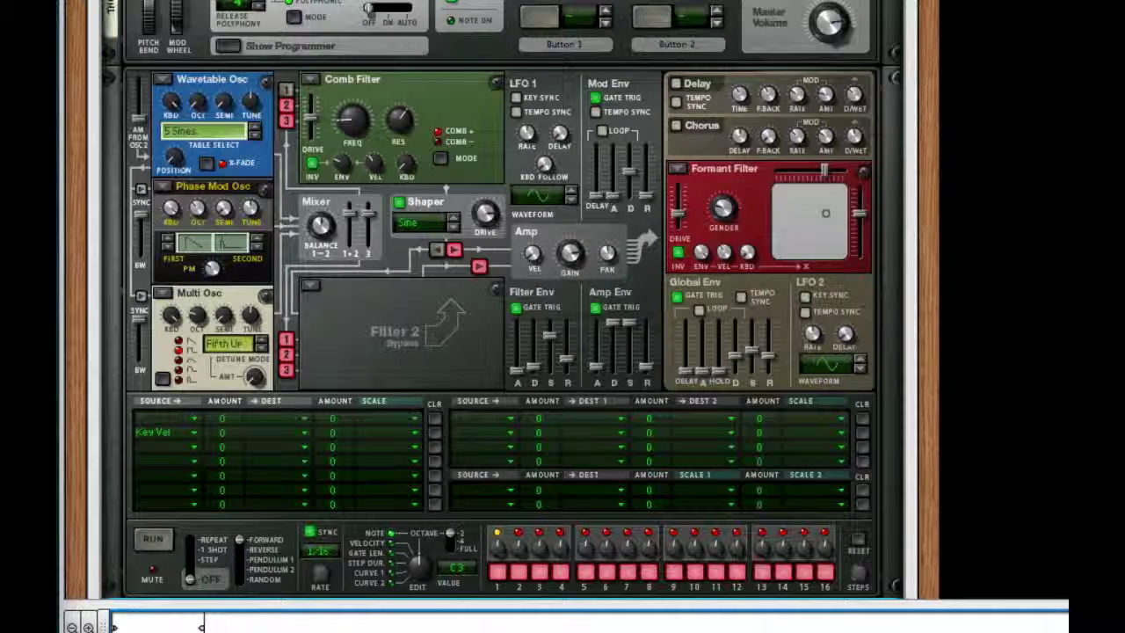
# - Route Voice Key Note (Full Range) to Filter 3 X in the first modulation row with an amount of 63
pyautogui.click(181, 419)
pyautogui.moveTo(216, 452)
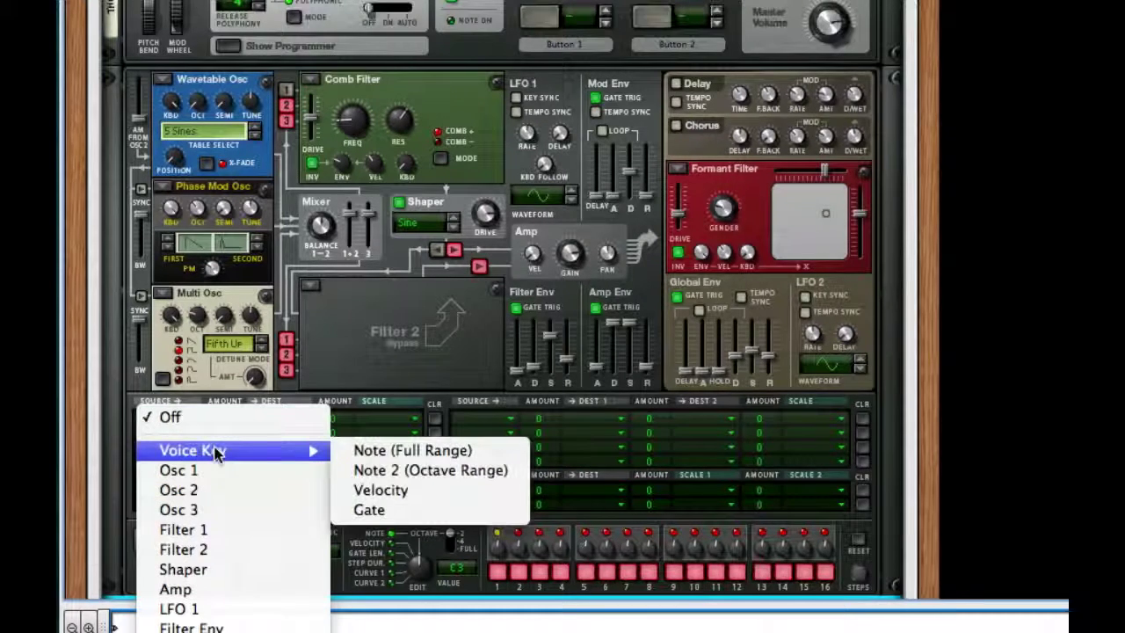
pyautogui.click(424, 457)
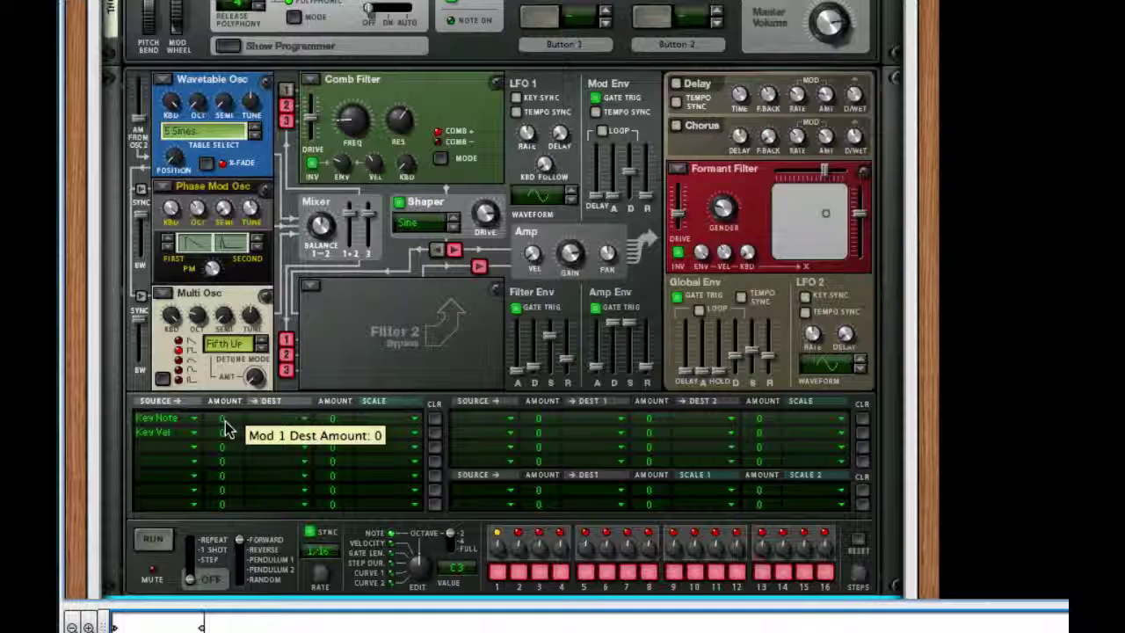
pyautogui.moveTo(225, 421); pyautogui.dragTo(241, 319)
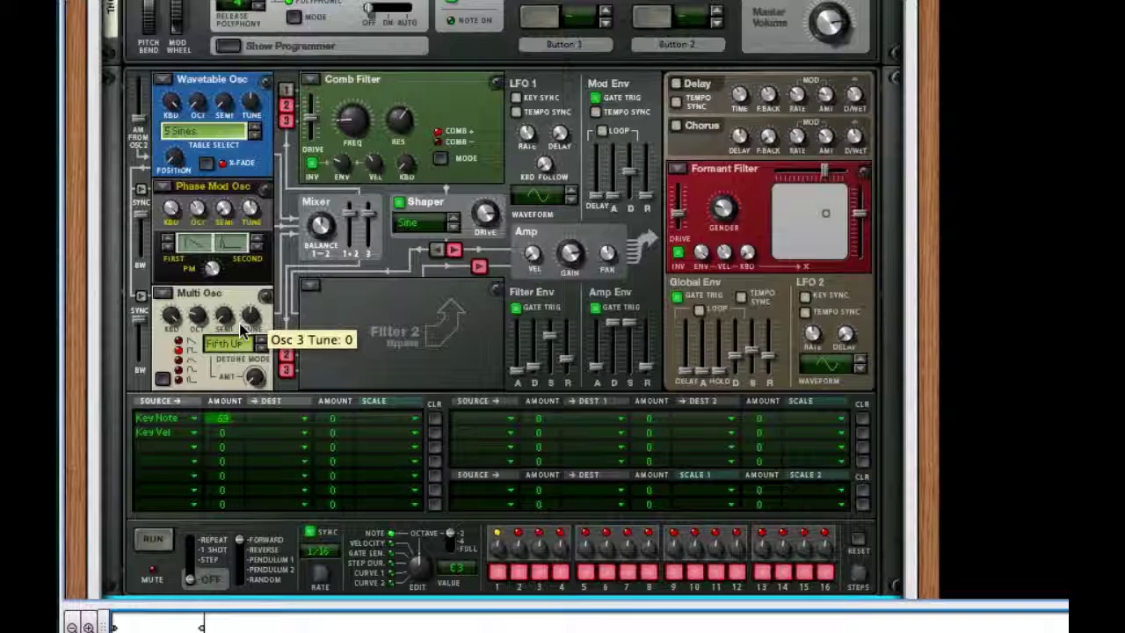
pyautogui.click(286, 416)
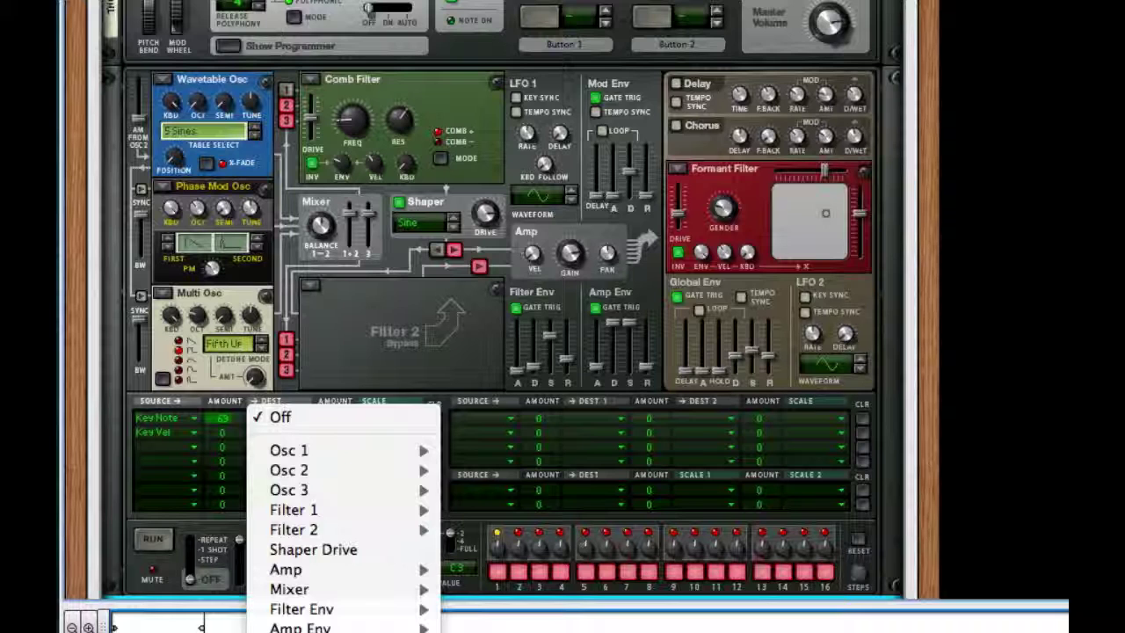
pyautogui.click(237, 432)
# - Route Voice Key Note (Full Range) to Filter 3 Y in the second modulation row with an amount of 63
pyautogui.click(215, 433)
pyautogui.moveTo(213, 433)
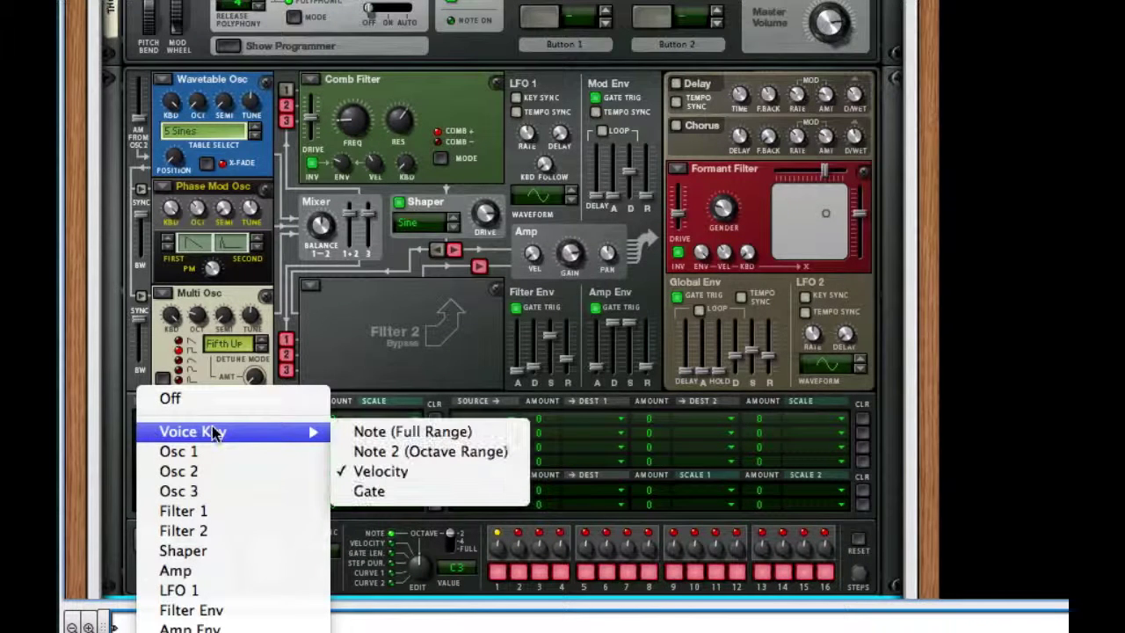
pyautogui.click(394, 432)
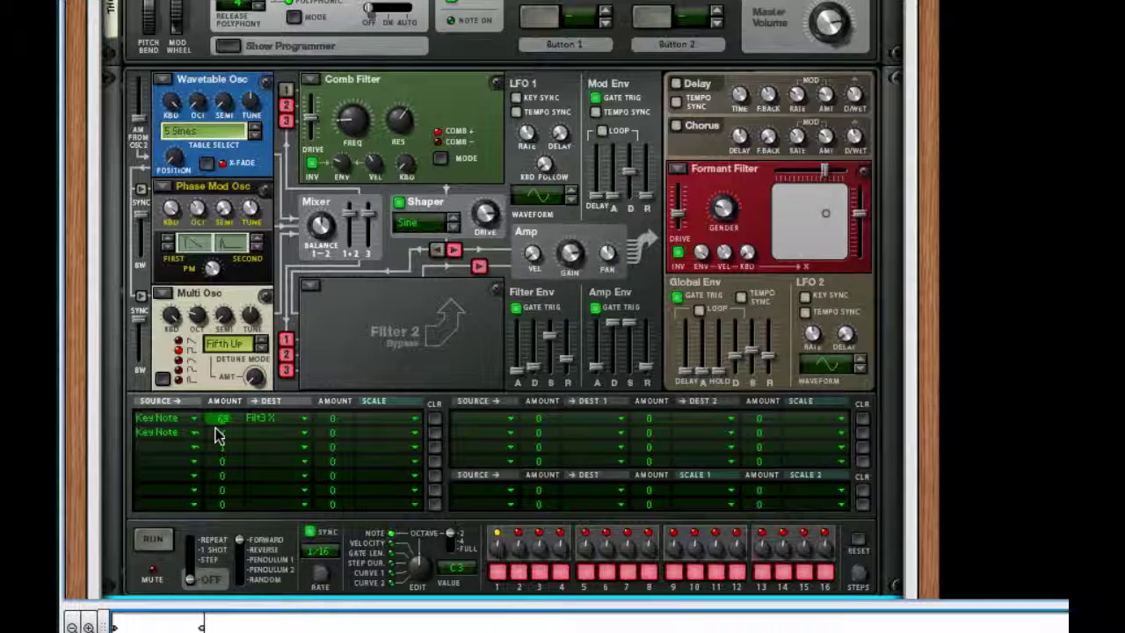
pyautogui.moveTo(221, 437); pyautogui.dragTo(219, 335)
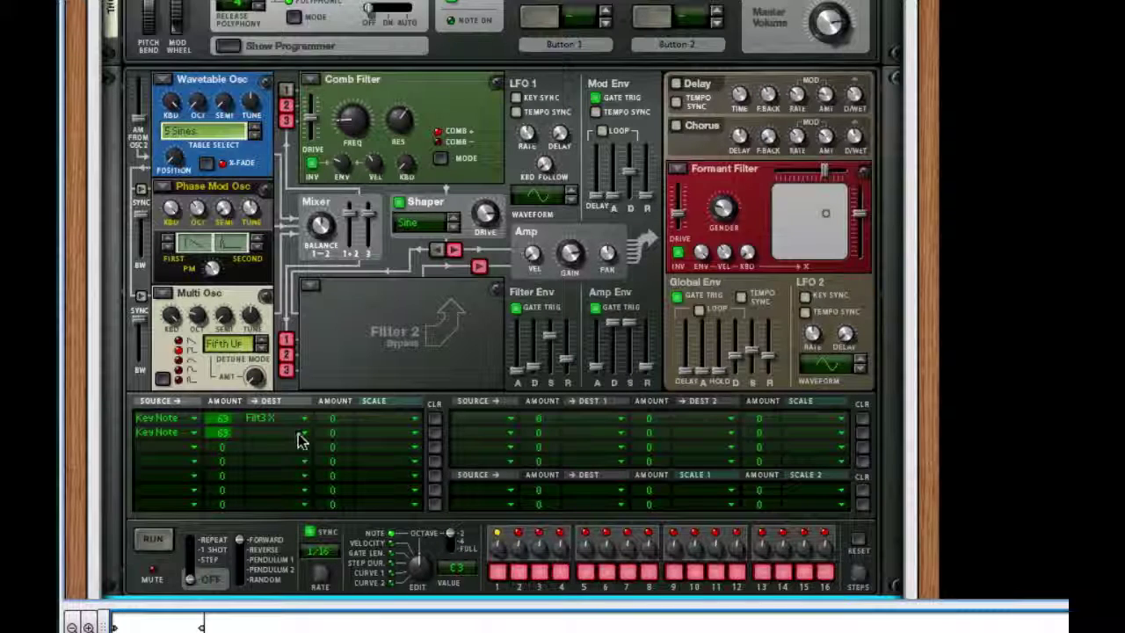
pyautogui.click(299, 442)
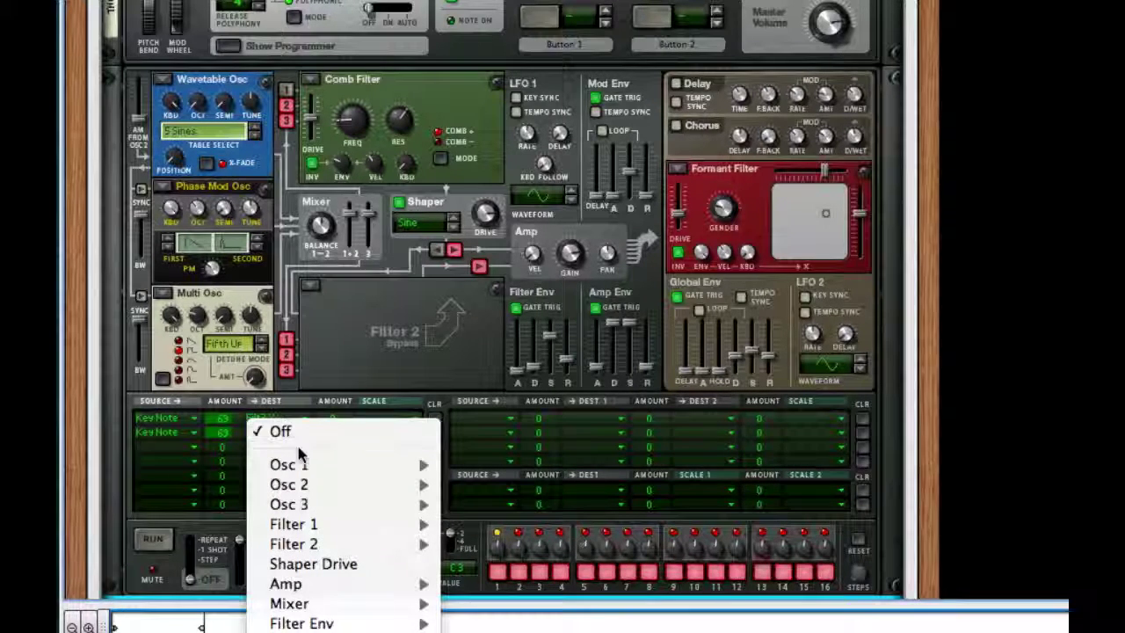
pyautogui.moveTo(342, 629)
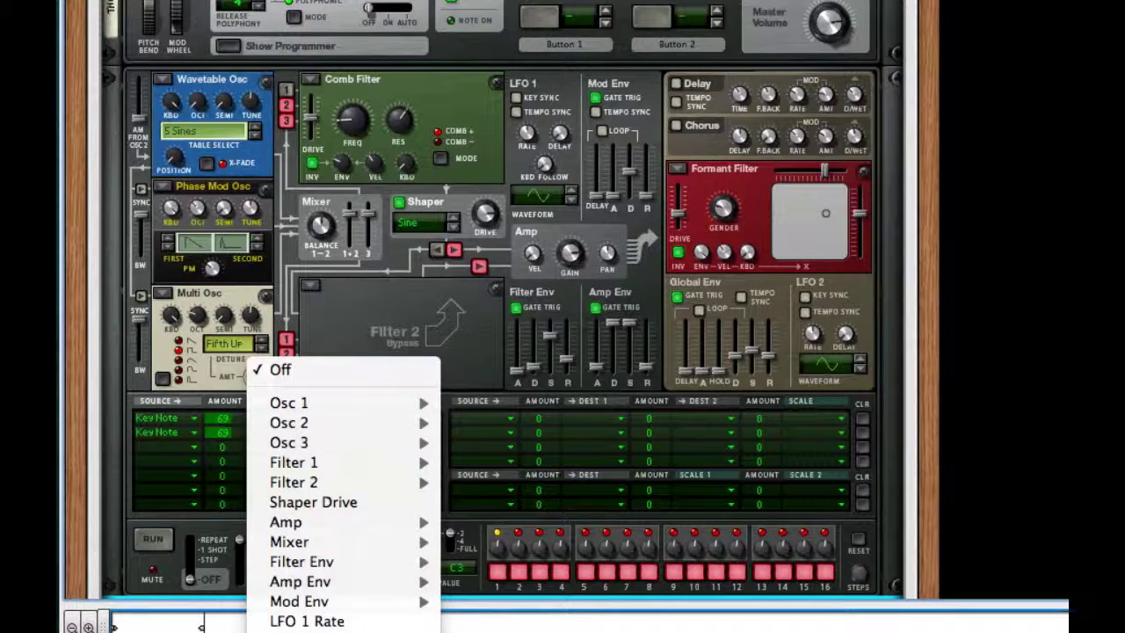
pyautogui.click(295, 268)
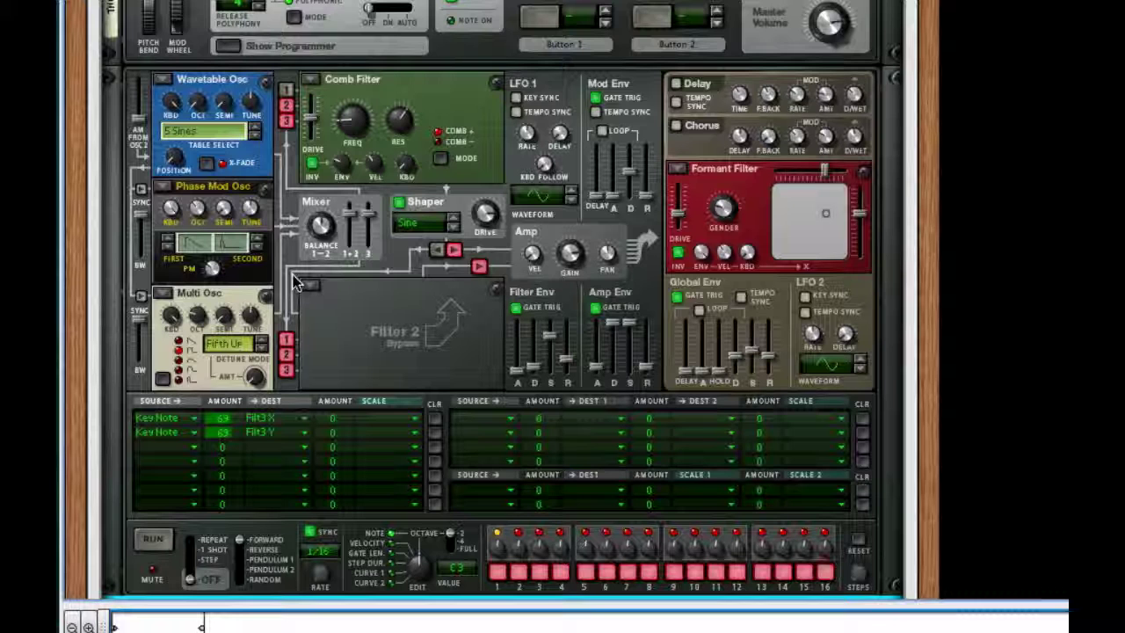
# - Add an RV7000 Advanced Reverb after the Thor in the Combinator and lower its Dry-Wet mix and Decay
pyautogui.scroll(-3, 459, 402)
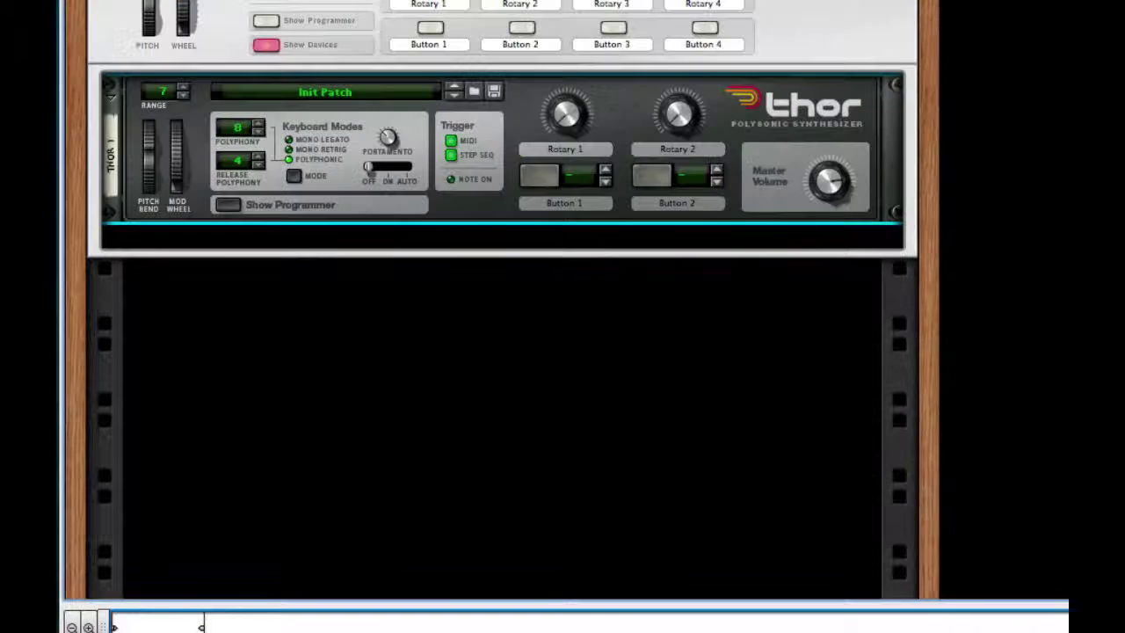
pyautogui.rightClick(507, 197)
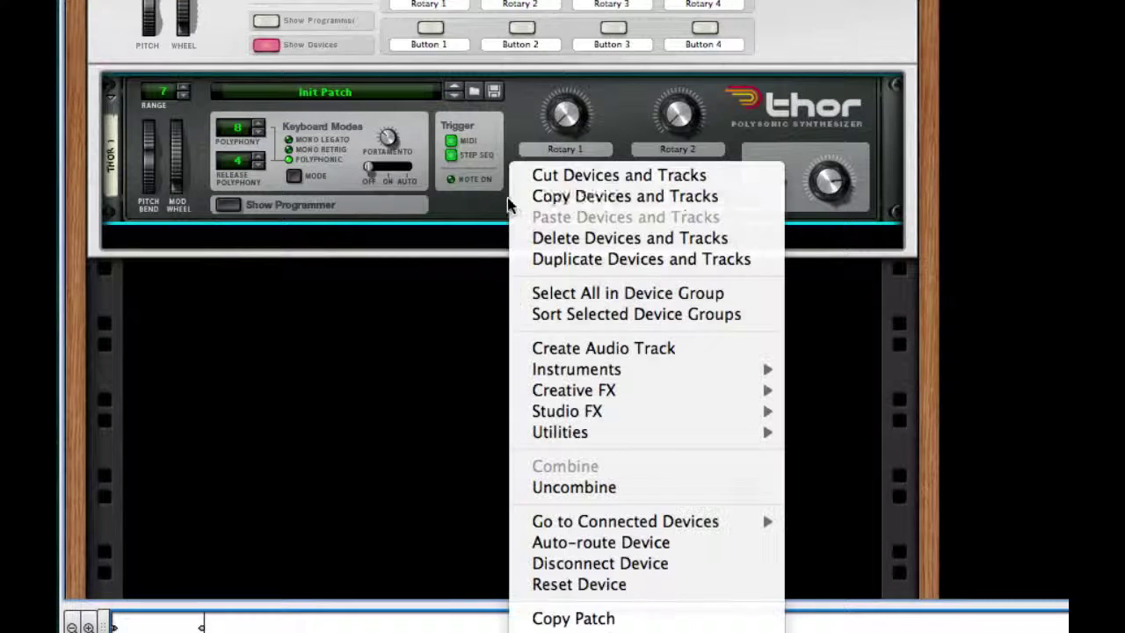
pyautogui.moveTo(710, 425)
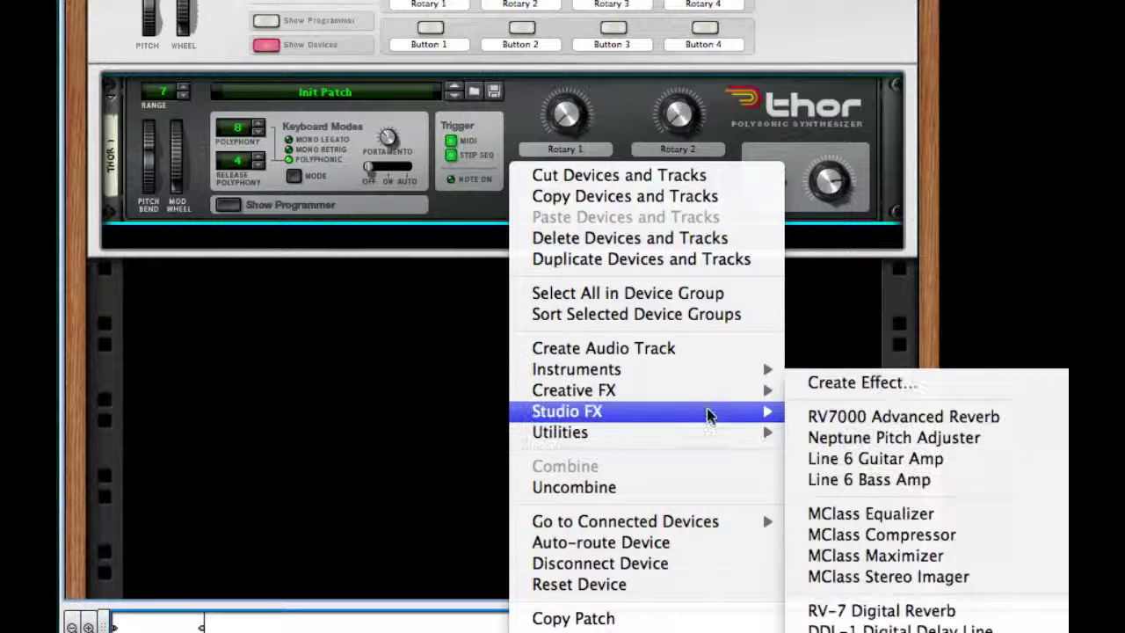
pyautogui.click(895, 414)
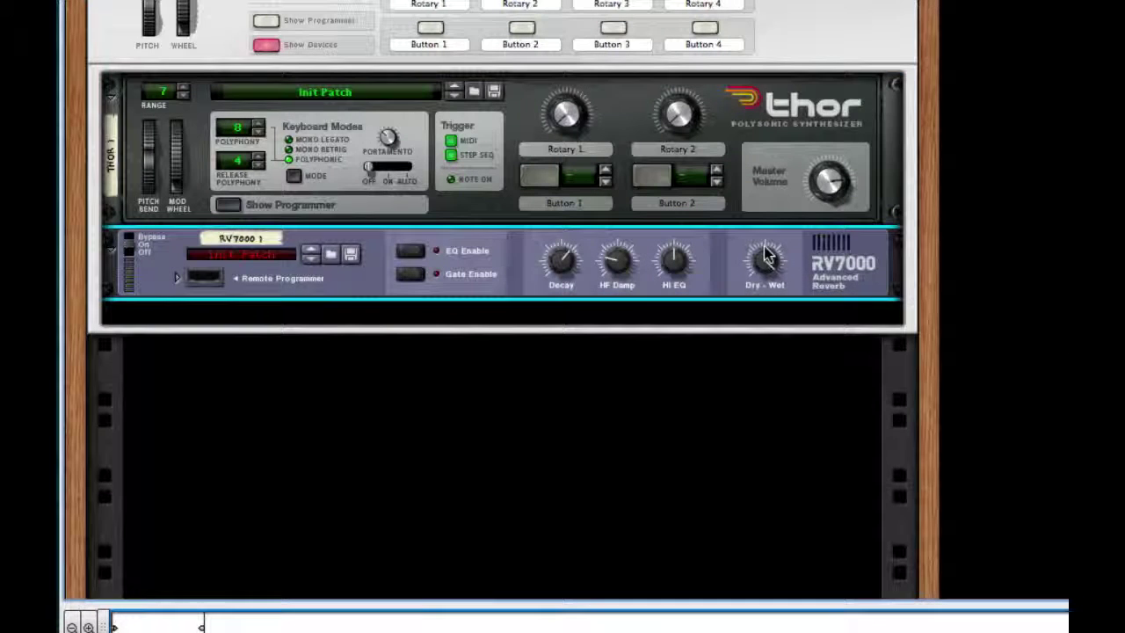
pyautogui.moveTo(764, 261); pyautogui.dragTo(748, 499)
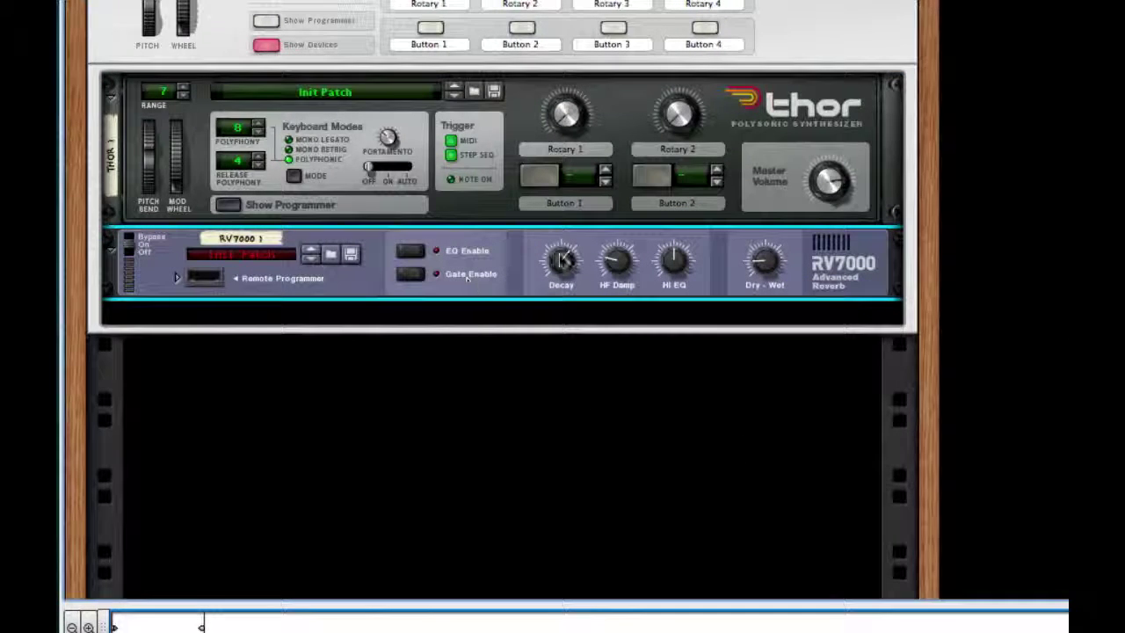
pyautogui.moveTo(562, 264); pyautogui.dragTo(572, 374)
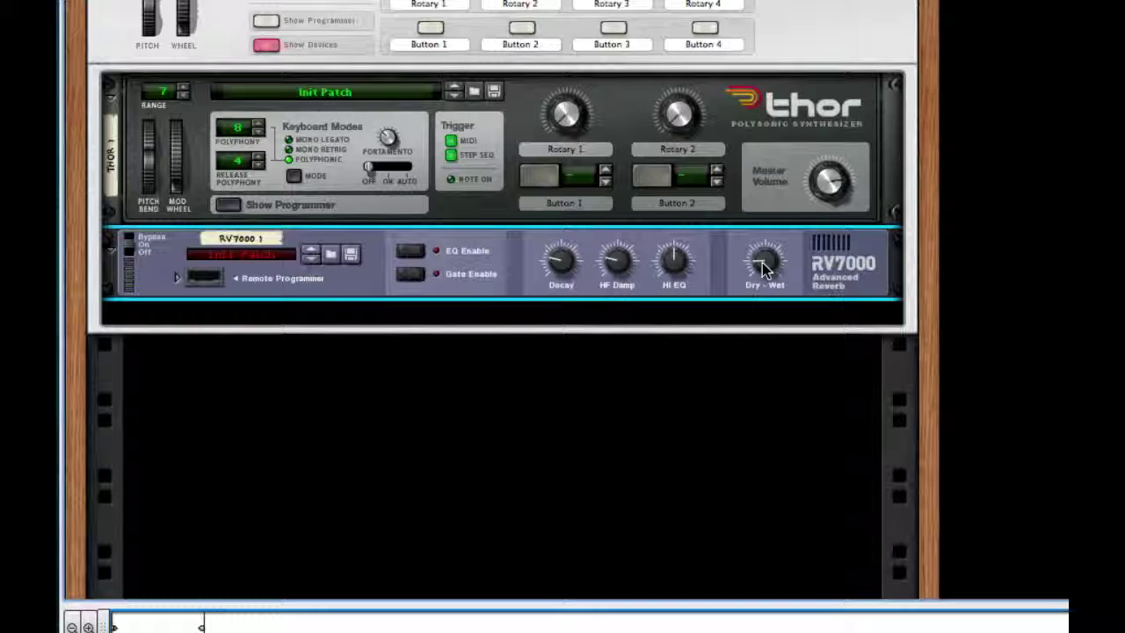
# - Add a Line 6 Bass Amp after the reverb and switch on its compressor
pyautogui.rightClick(855, 275)
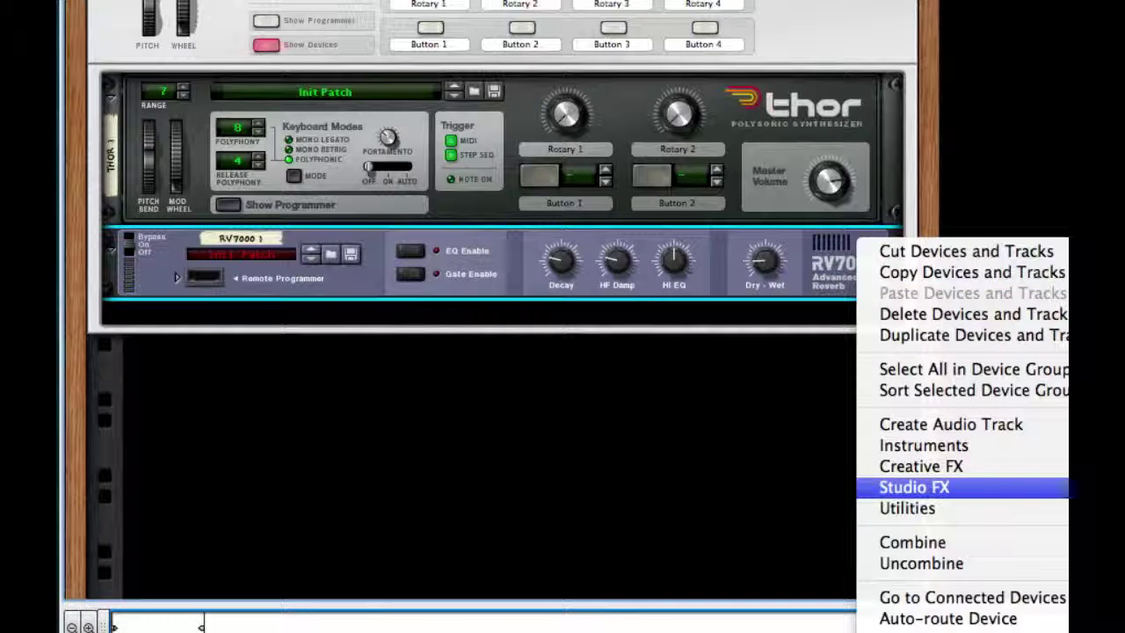
pyautogui.click(1111, 530)
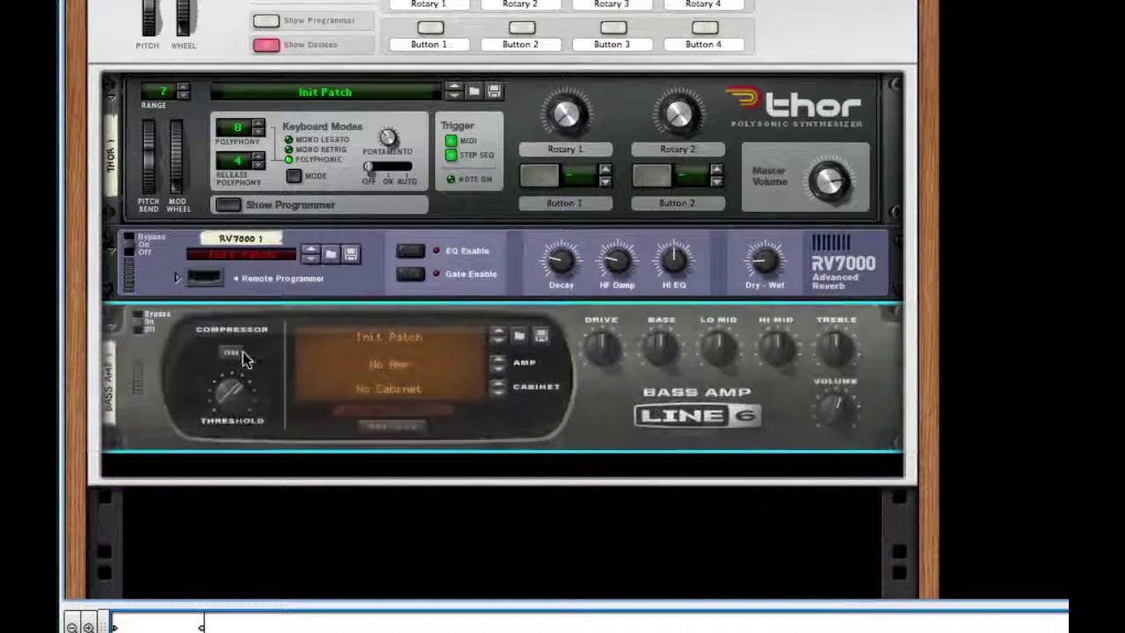
pyautogui.click(241, 353)
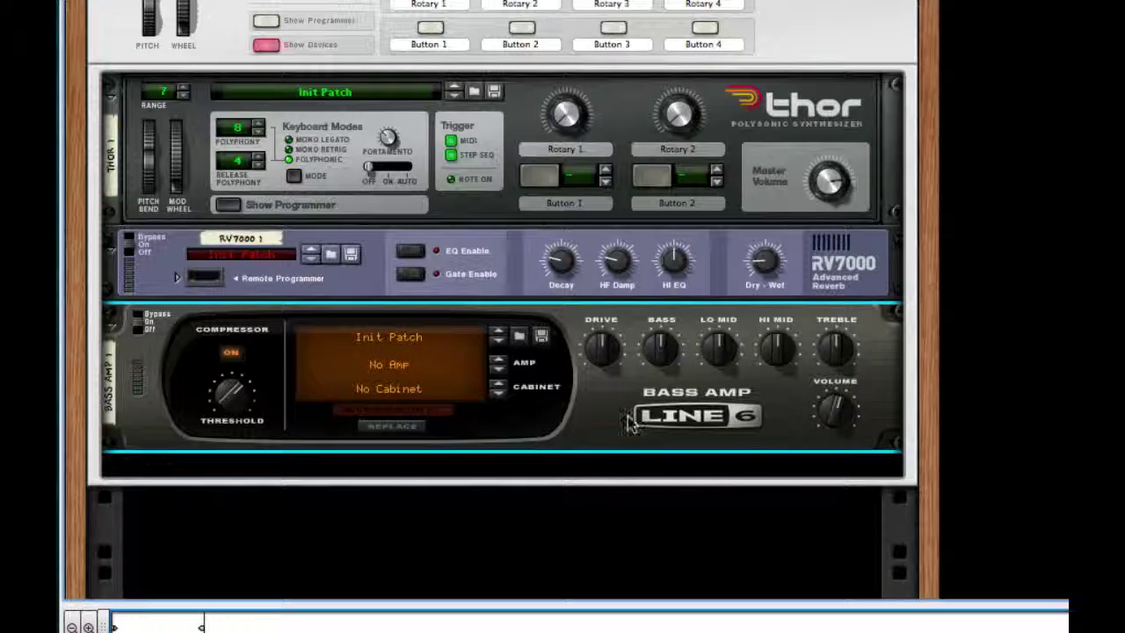
# - Add a Scream 4 Distortion after the bass amp with lower Damage Control, the Warp damage type and raised P1 and P2
pyautogui.rightClick(665, 459)
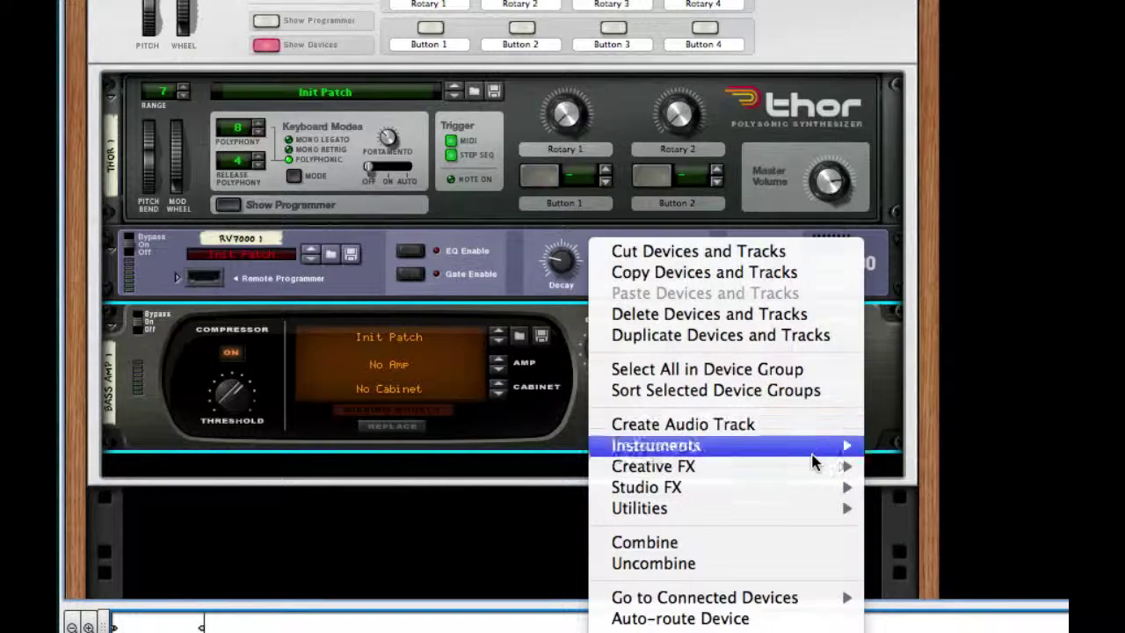
pyautogui.moveTo(814, 464)
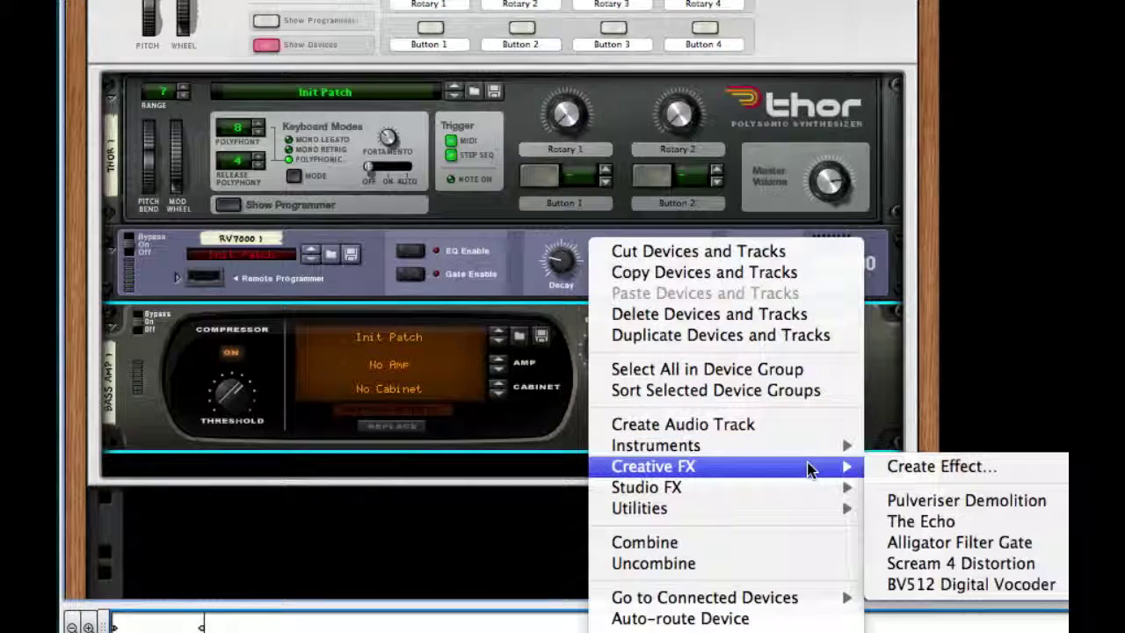
pyautogui.click(966, 566)
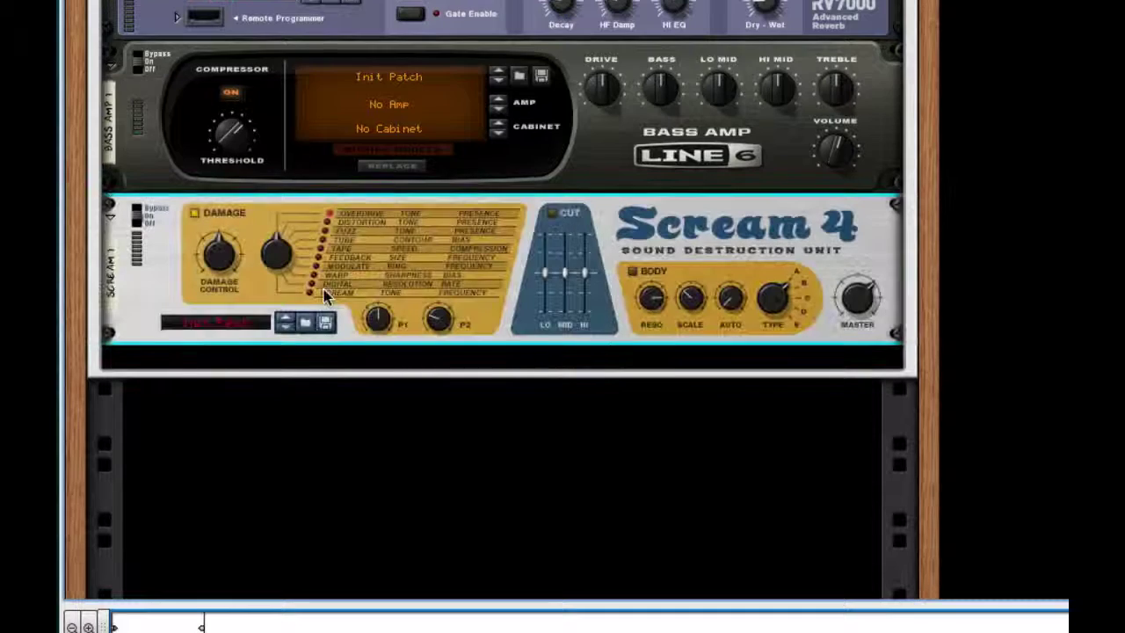
pyautogui.moveTo(222, 309); pyautogui.dragTo(220, 316)
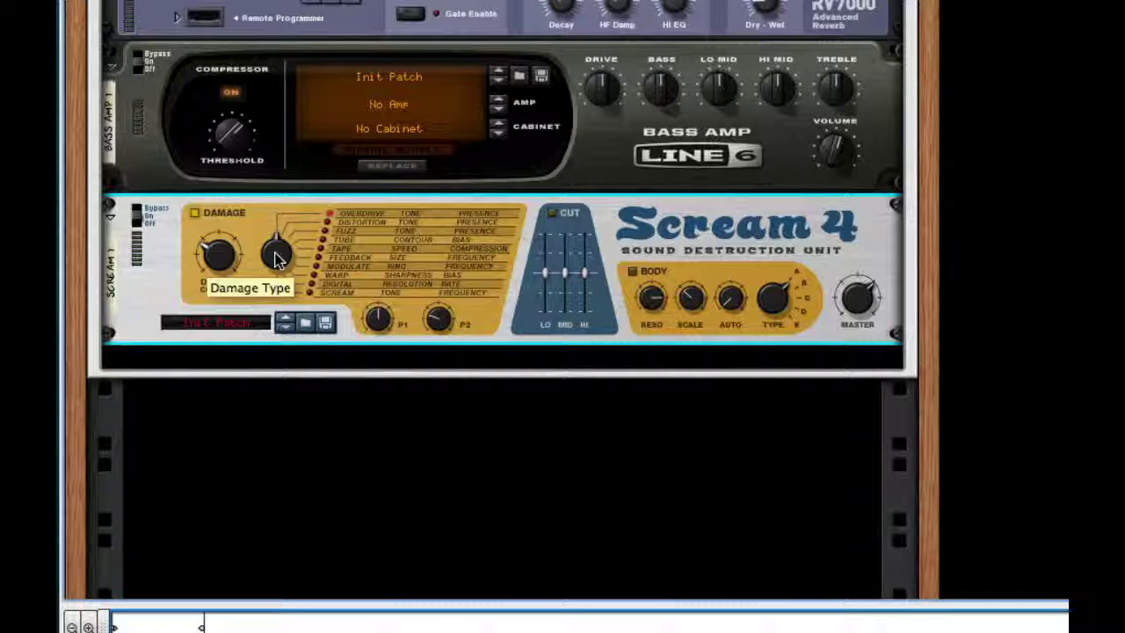
pyautogui.moveTo(275, 256); pyautogui.dragTo(286, 46)
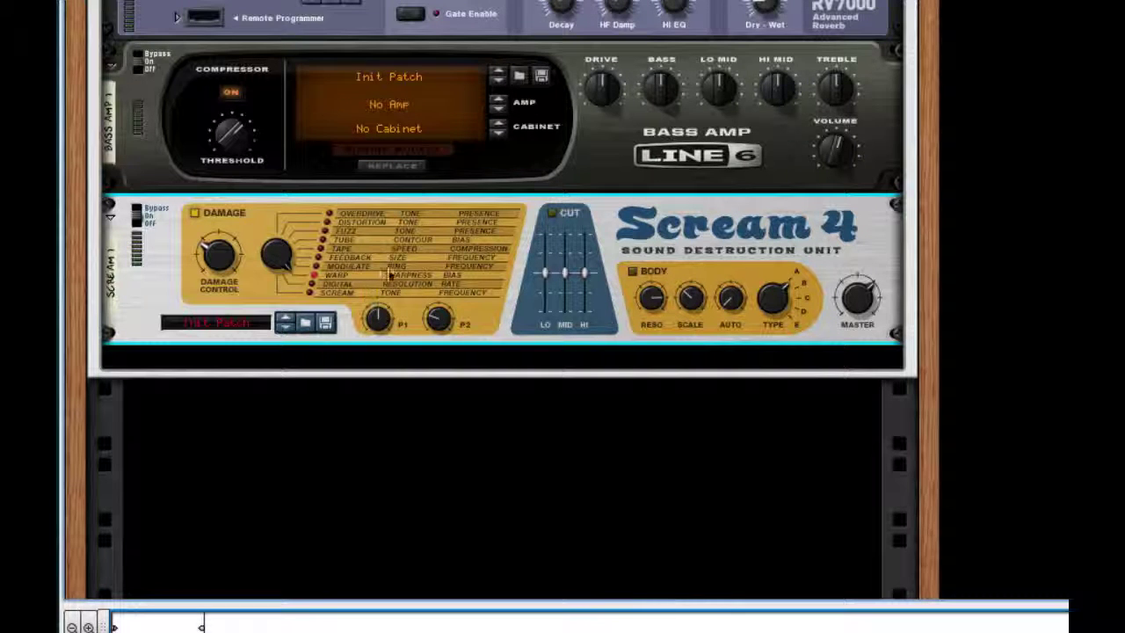
pyautogui.moveTo(439, 317); pyautogui.dragTo(442, 168)
# - Add an MClass Equalizer after the Scream 4 and enable its Lo Cut, Lo Shelf, Param 1, Param 2 and Hi Shelf bands
pyautogui.rightClick(718, 266)
pyautogui.moveTo(887, 488)
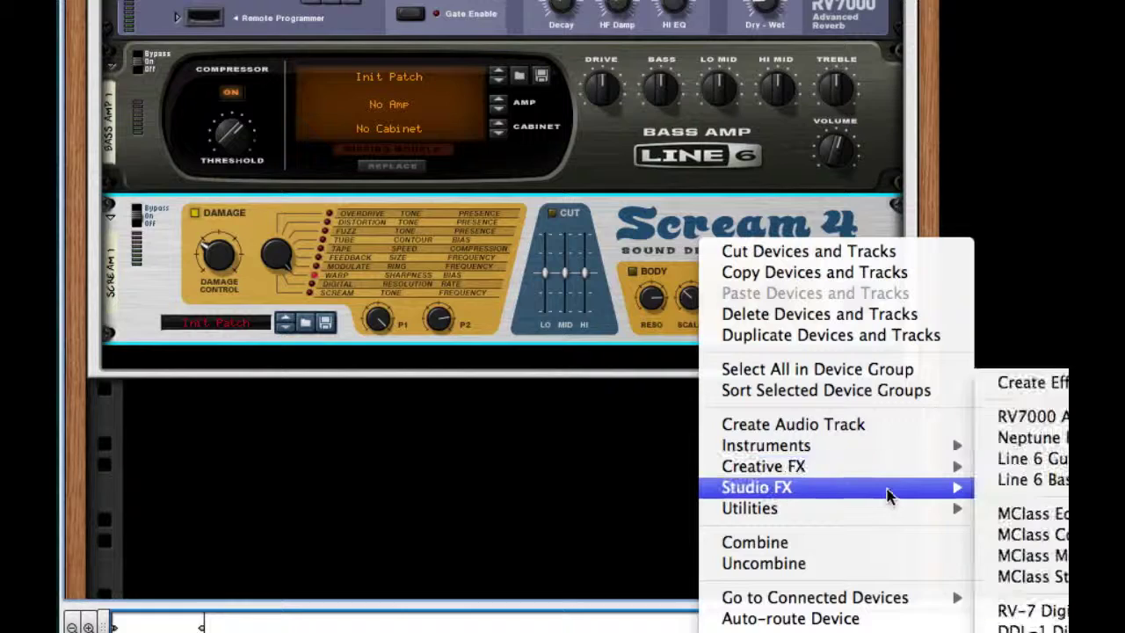
pyautogui.click(1011, 512)
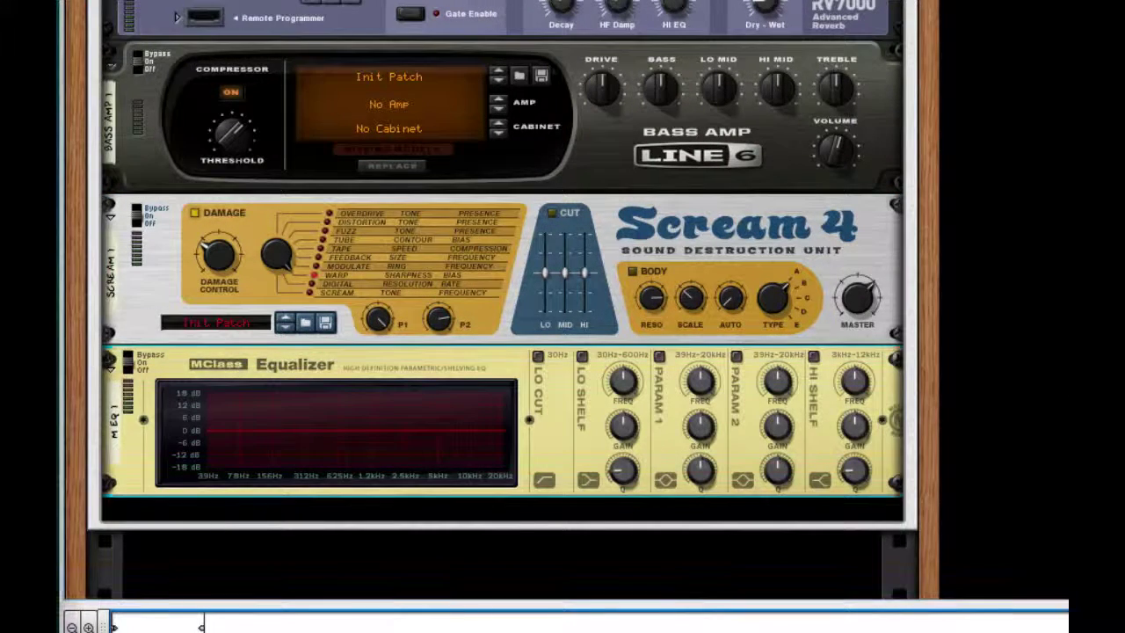
pyautogui.click(538, 356)
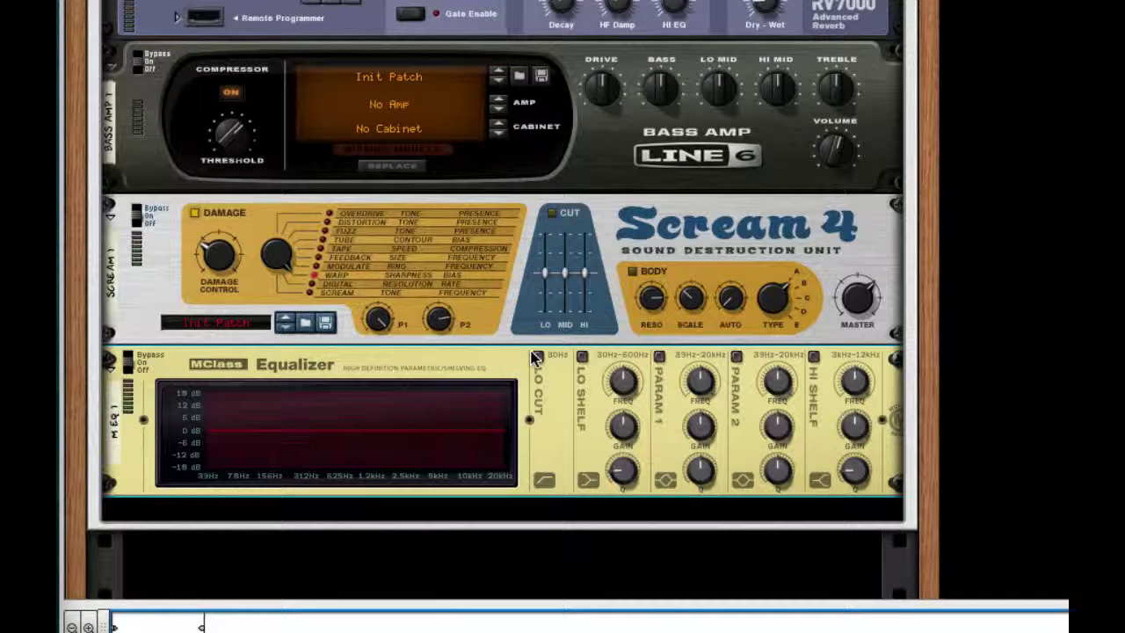
pyautogui.click(581, 357)
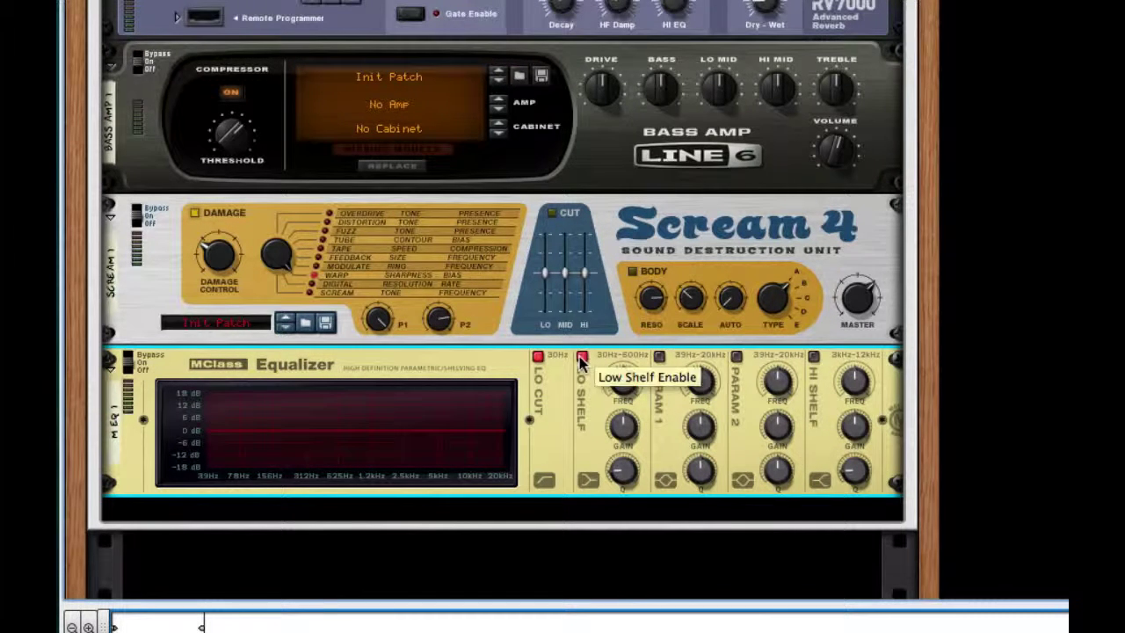
pyautogui.click(659, 356)
pyautogui.click(737, 356)
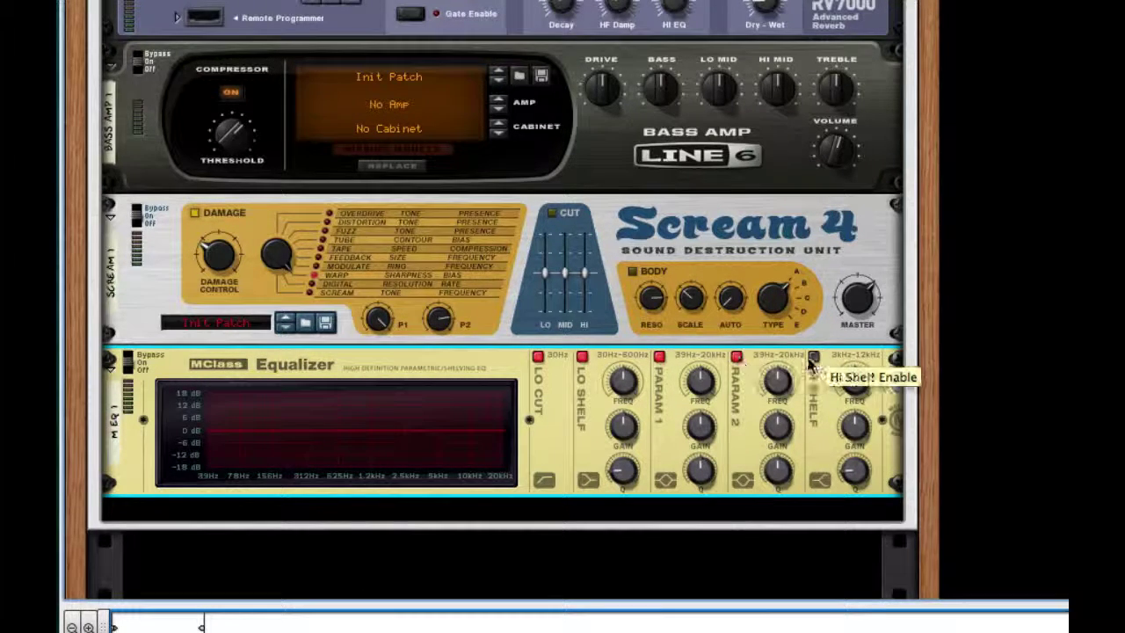
pyautogui.click(814, 356)
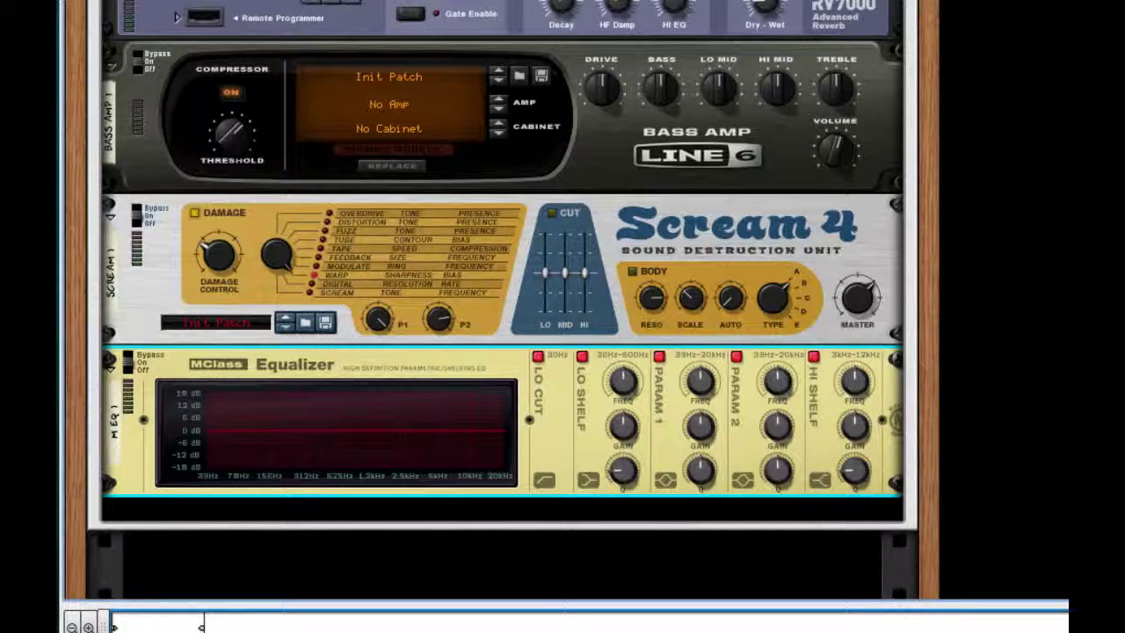
# - Raise the equalizer's Low Shelf frequency, give it a few decibels of gain and turn its Q to maximum
pyautogui.click(563, 626)
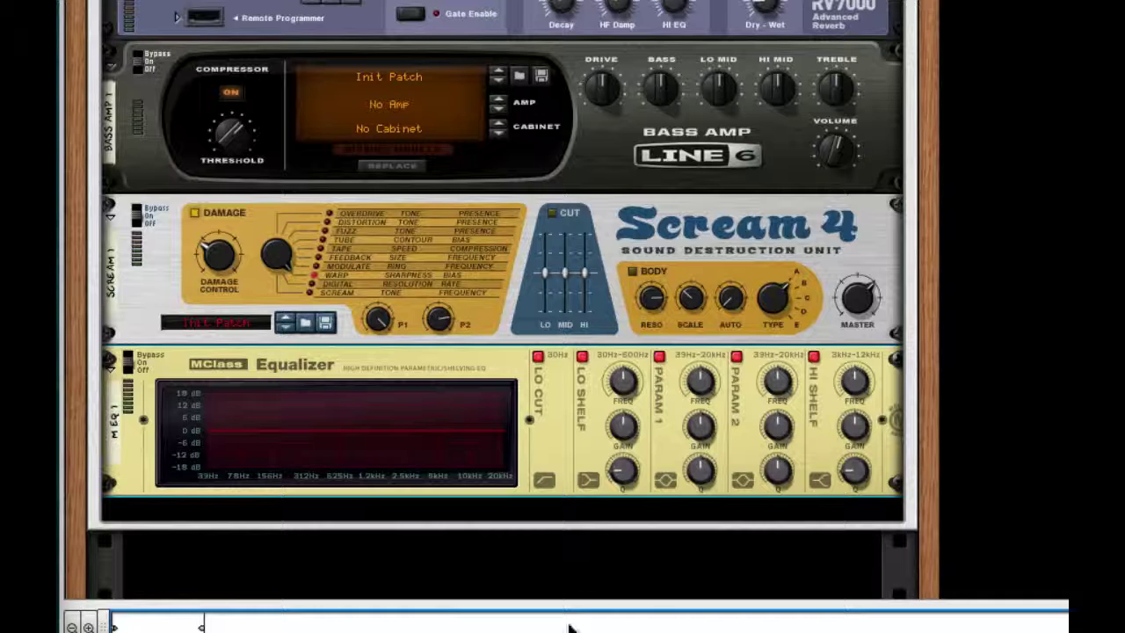
pyautogui.click(607, 393)
pyautogui.moveTo(606, 389); pyautogui.dragTo(598, 360)
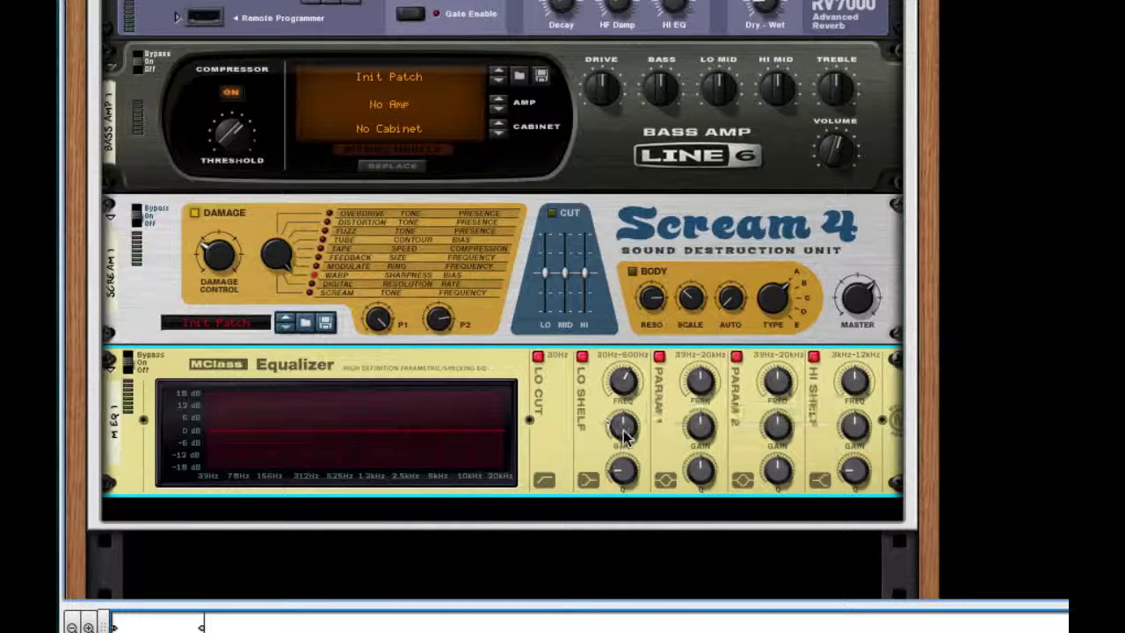
pyautogui.moveTo(626, 422); pyautogui.dragTo(626, 417)
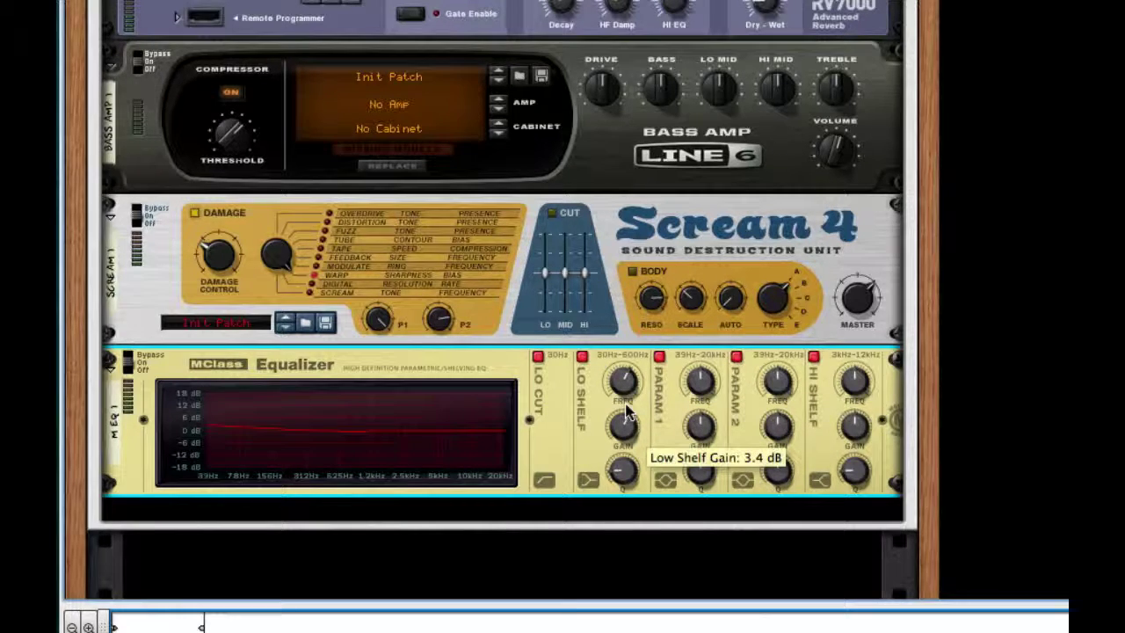
pyautogui.moveTo(624, 473); pyautogui.dragTo(624, 462)
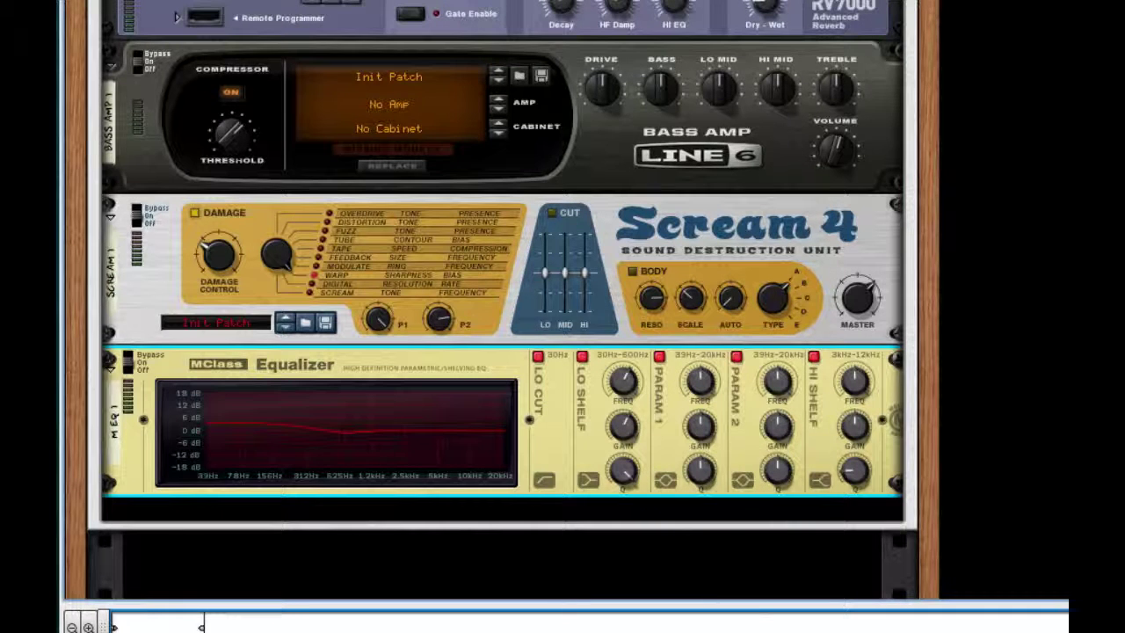
pyautogui.click(848, 626)
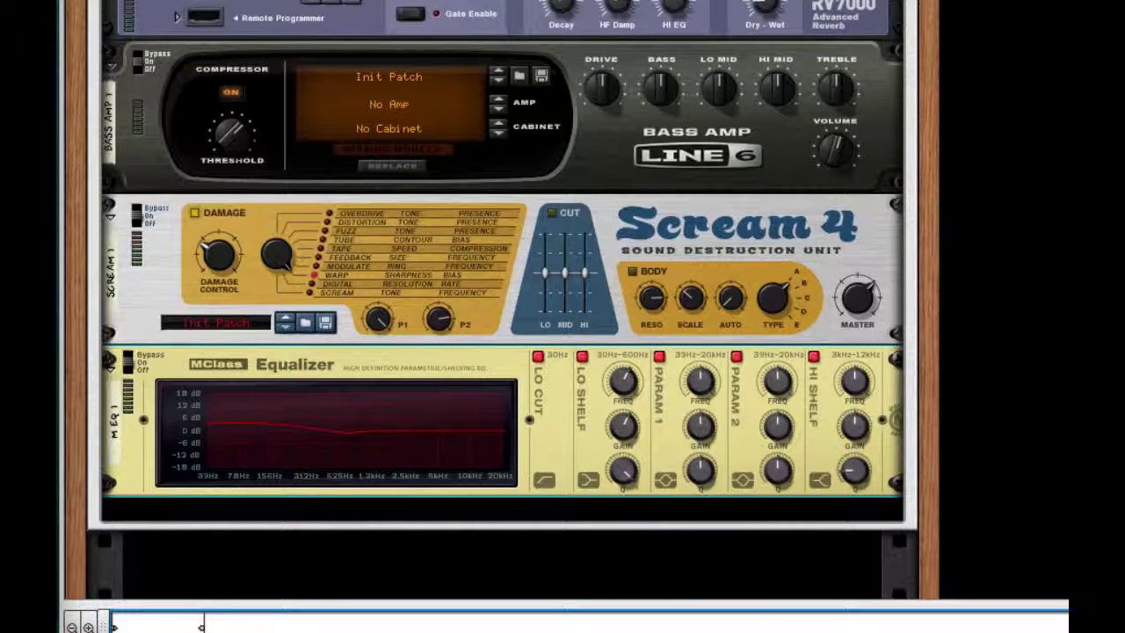
pyautogui.click(621, 428)
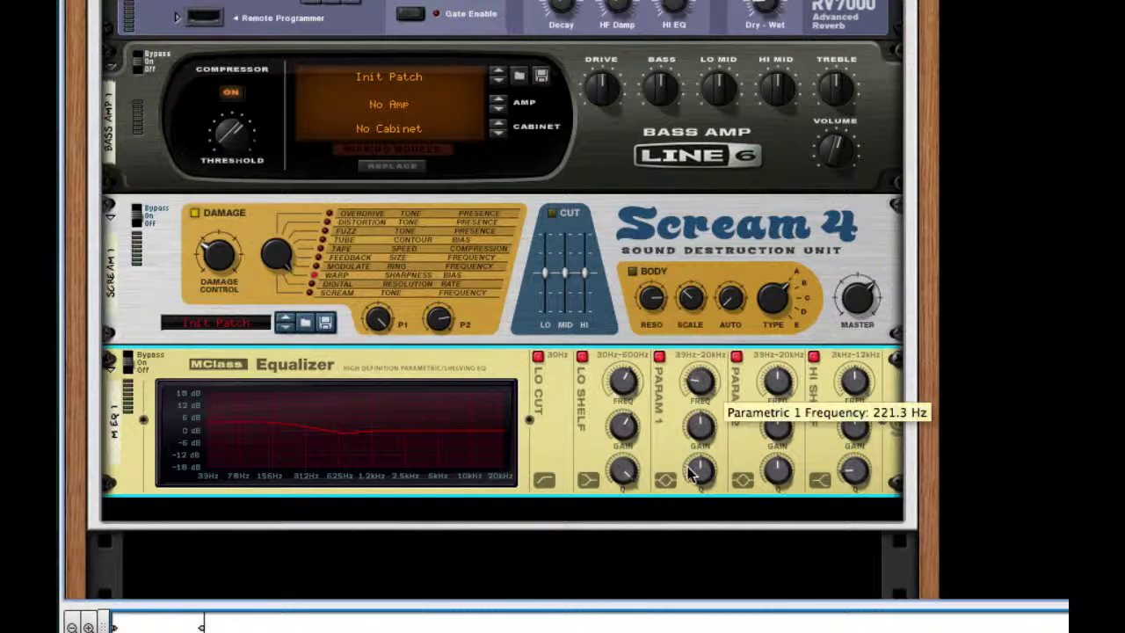
# - Set the equalizer's Parametric 1 band to about 88 Hz with -18.3 dB gain and a maximum Q for a narrow notch
pyautogui.moveTo(690, 474)
pyautogui.mouseDown()
pyautogui.moveTo(685, 496)
pyautogui.moveTo(683, 483)
pyautogui.mouseUp()
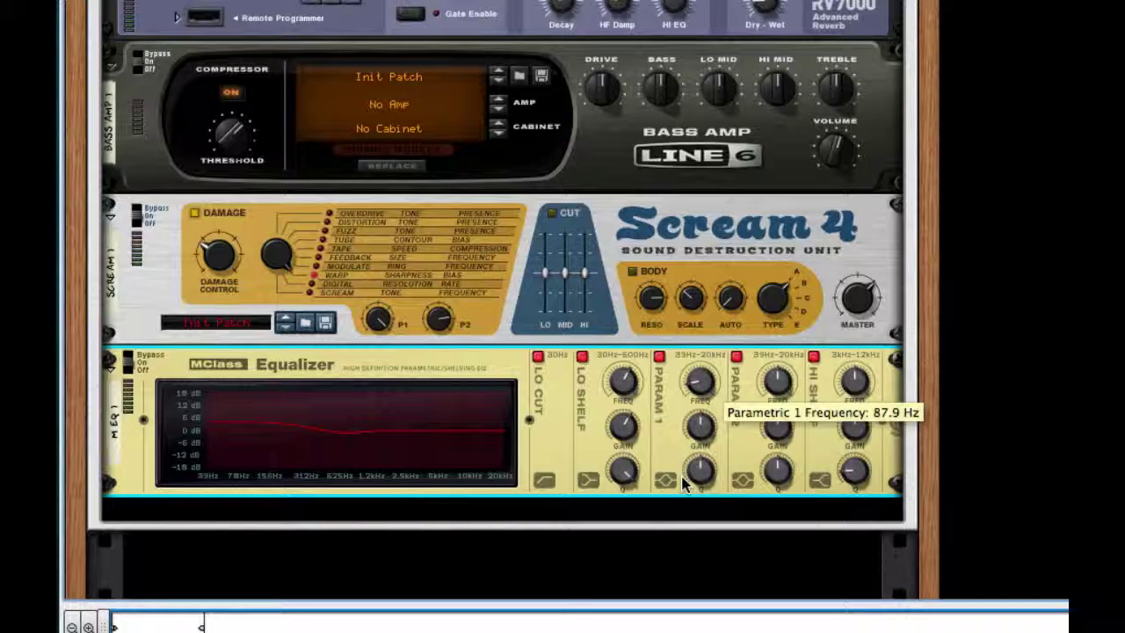
pyautogui.moveTo(683, 488); pyautogui.dragTo(679, 489)
pyautogui.moveTo(701, 429); pyautogui.dragTo(673, 592)
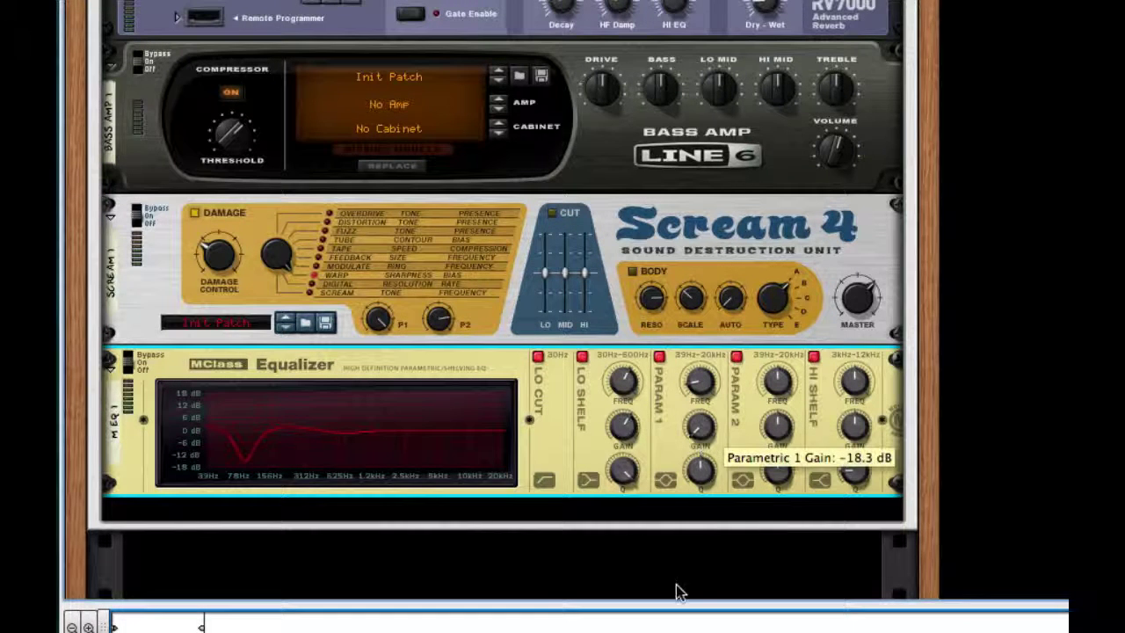
pyautogui.moveTo(701, 472); pyautogui.dragTo(701, 452)
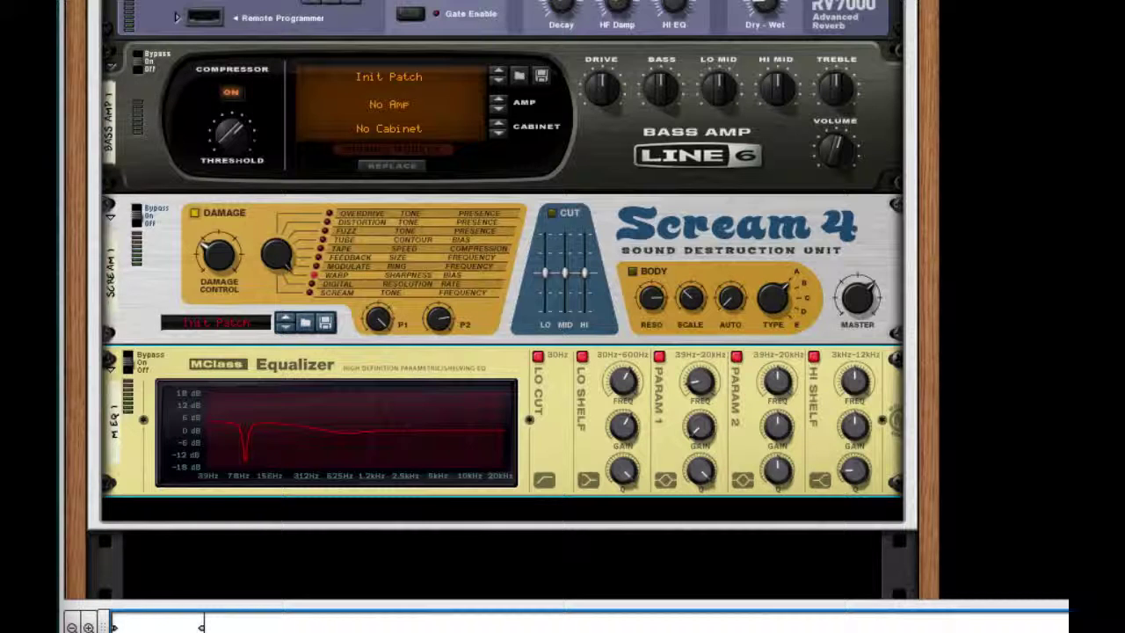
# - Set the equalizer's Param 2 band to a narrow, deep cut near 2.5 kHz and Hi Shelf to minimum frequency, about 6 dB gain and maximum Q
pyautogui.moveTo(777, 380)
pyautogui.mouseDown()
pyautogui.moveTo(782, 338)
pyautogui.moveTo(778, 370)
pyautogui.mouseUp()
pyautogui.moveTo(778, 428); pyautogui.dragTo(778, 435)
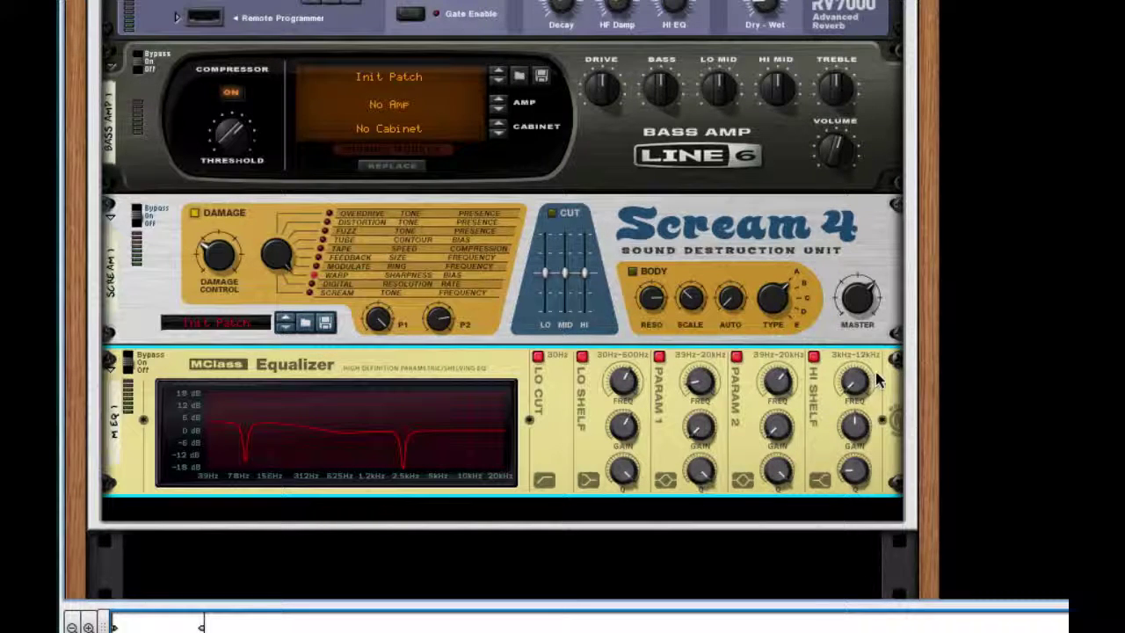
pyautogui.moveTo(857, 426); pyautogui.dragTo(857, 382)
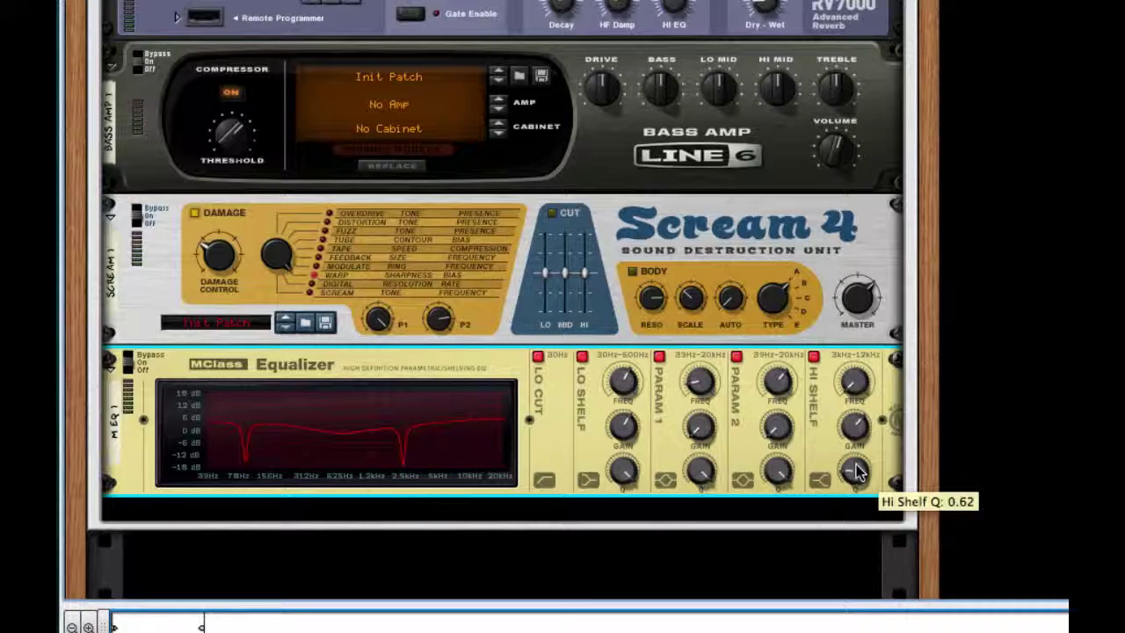
pyautogui.moveTo(854, 472); pyautogui.dragTo(854, 458)
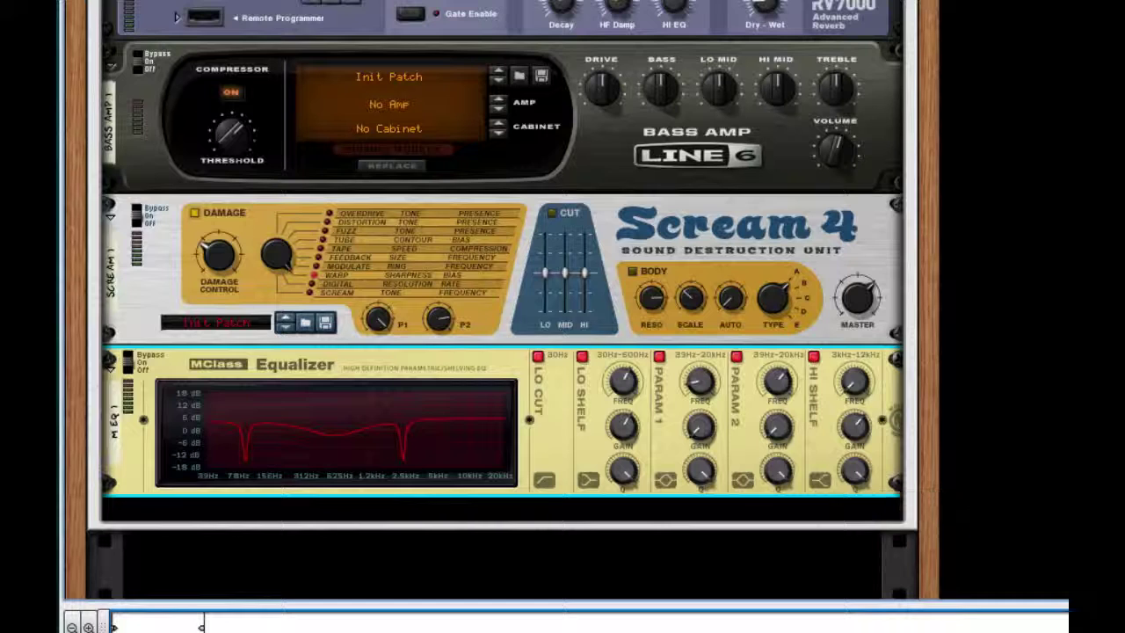
# - Add an MClass Maximizer after the equalizer with the limiter off, Auto release speed and Soft Clip enabled at maximum amount
pyautogui.rightClick(677, 449)
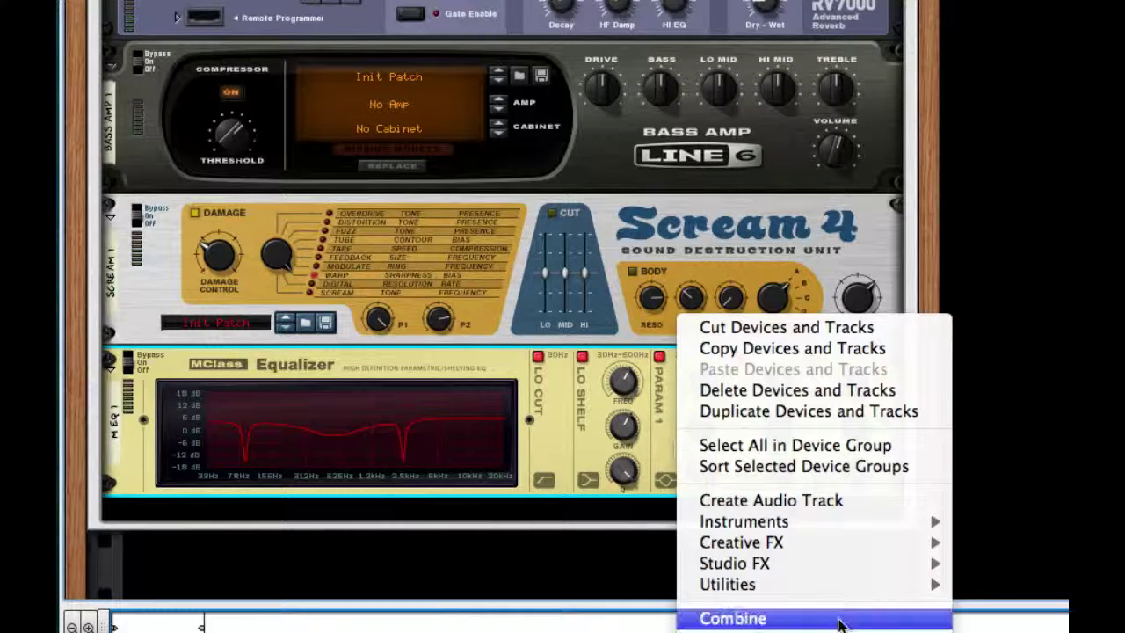
pyautogui.click(1002, 556)
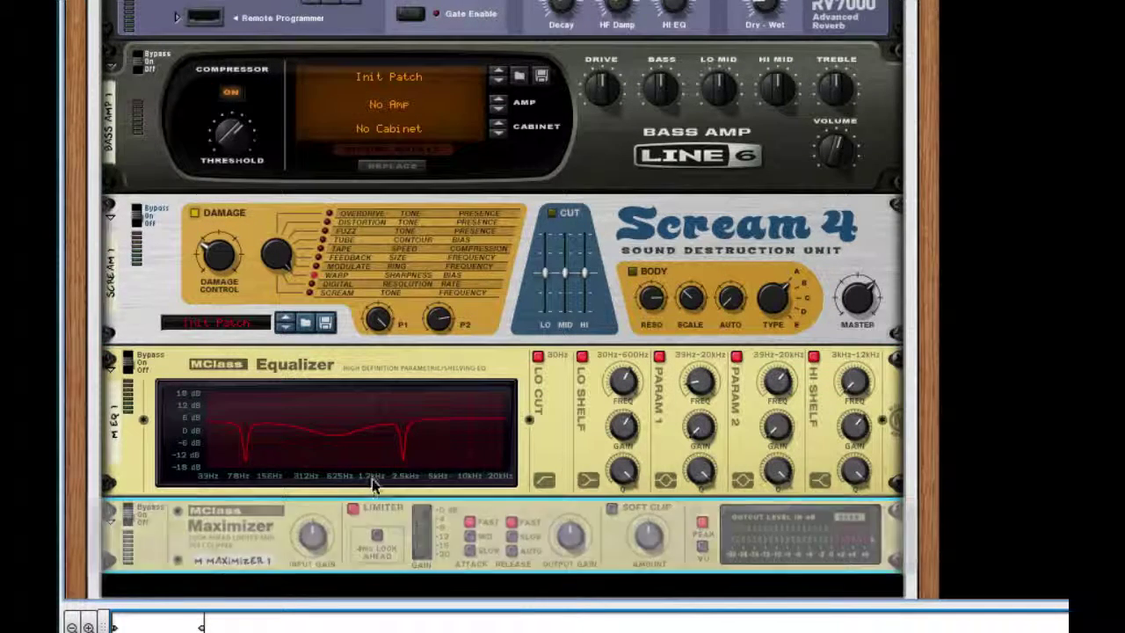
pyautogui.click(514, 551)
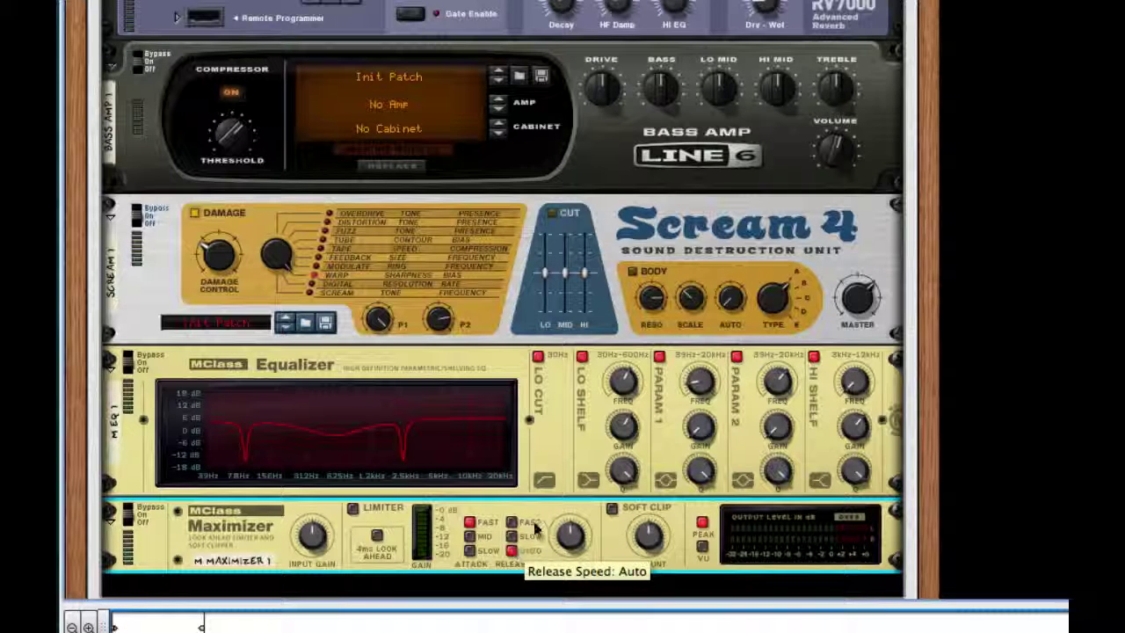
pyautogui.click(611, 509)
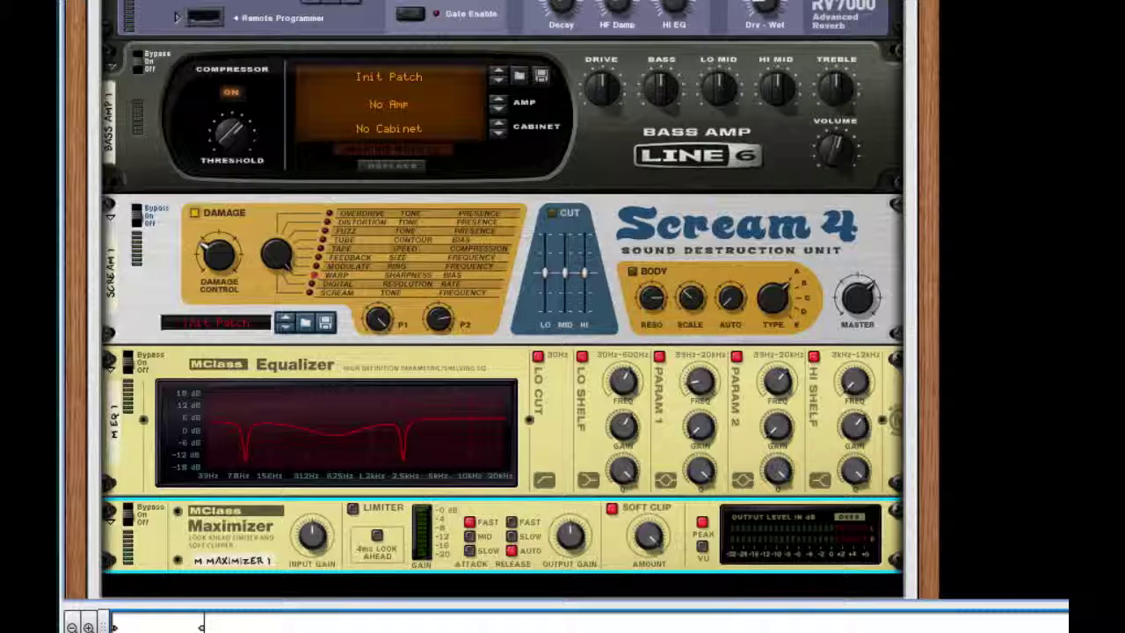
pyautogui.scroll(5, 703, 112)
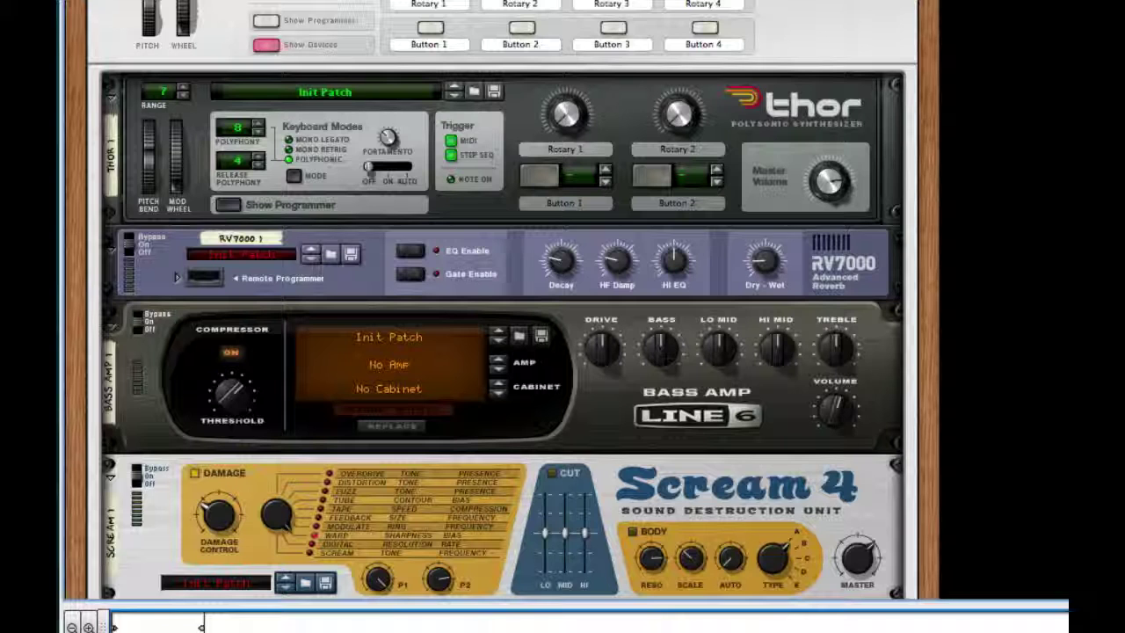
pyautogui.click(743, 132)
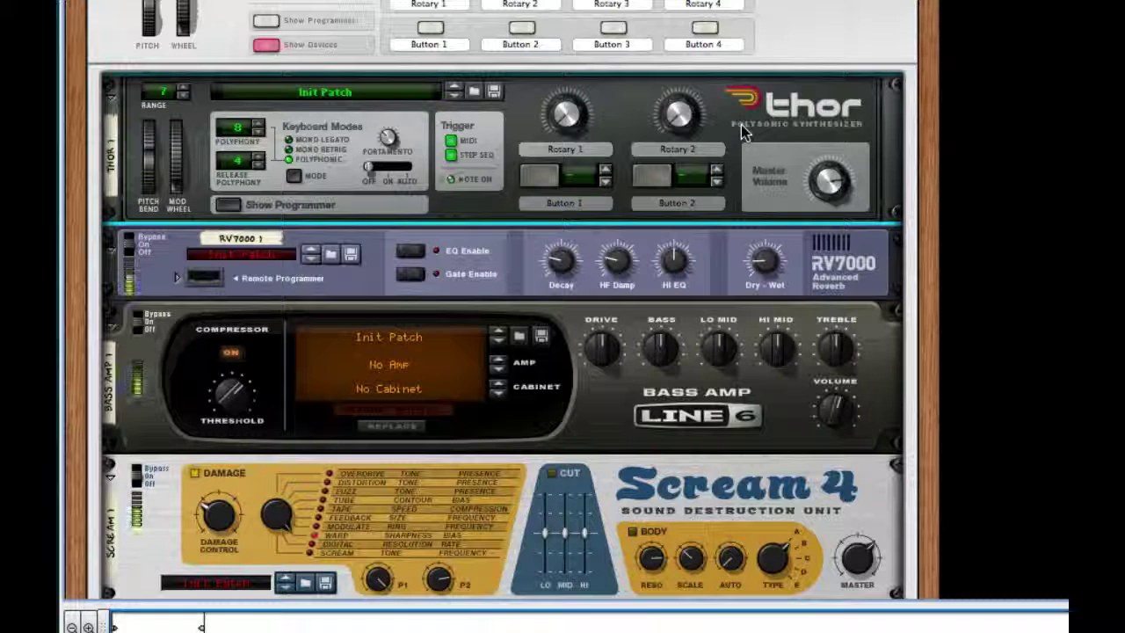